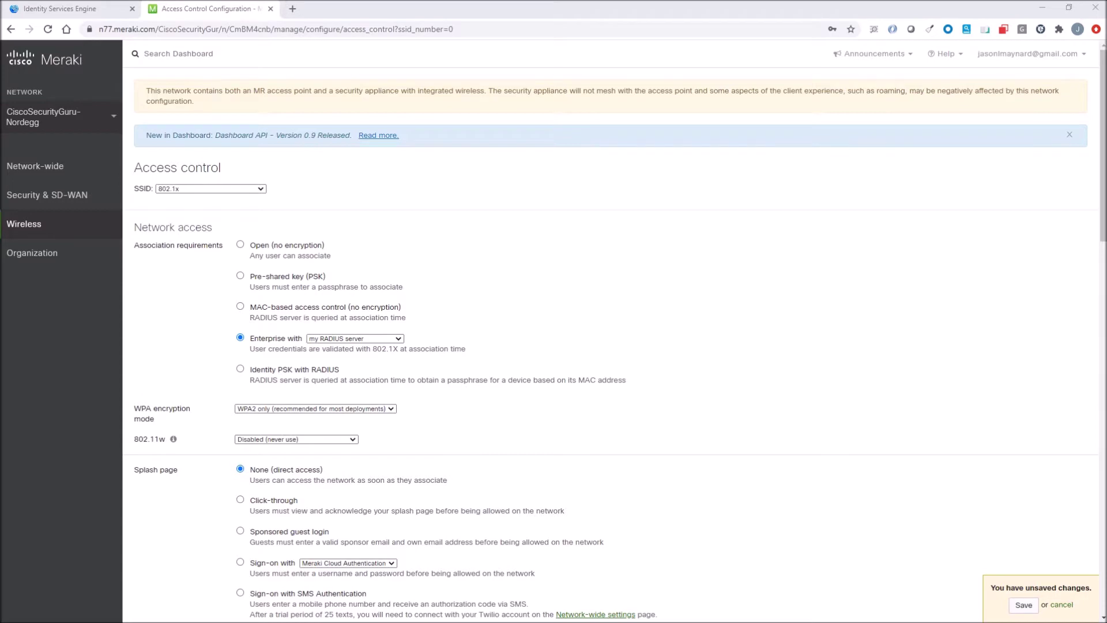
# Step: Inspect the firewall's RADIUS port forwarding rules, then list the HR-Policy and Sales-Policy group policies
pyautogui.scroll(-3, 612, 329)
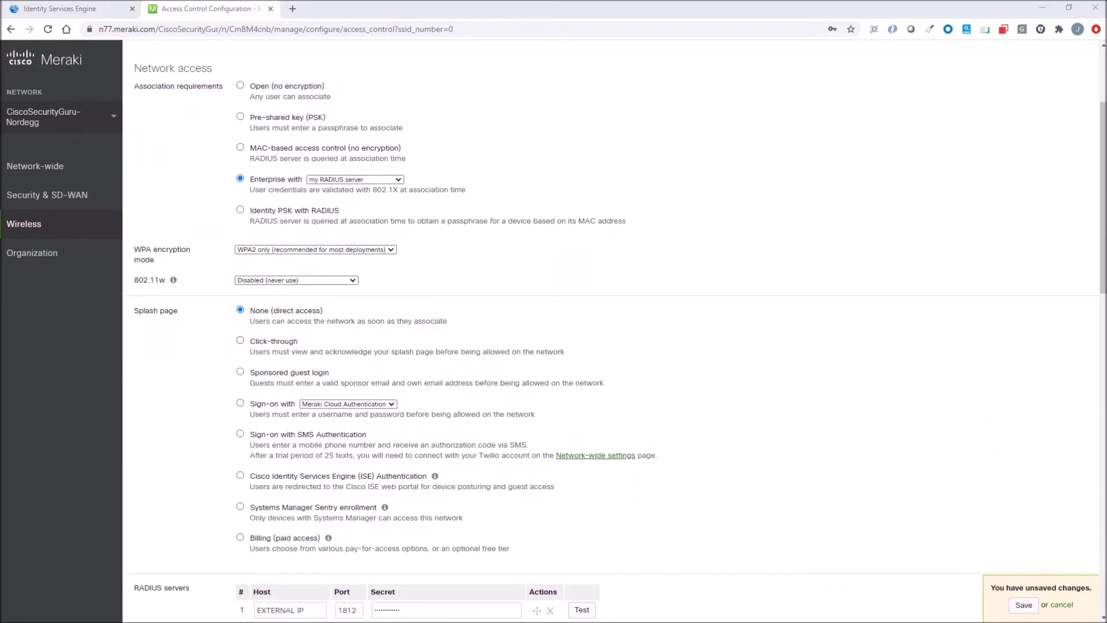
pyautogui.scroll(-5, 611, 329)
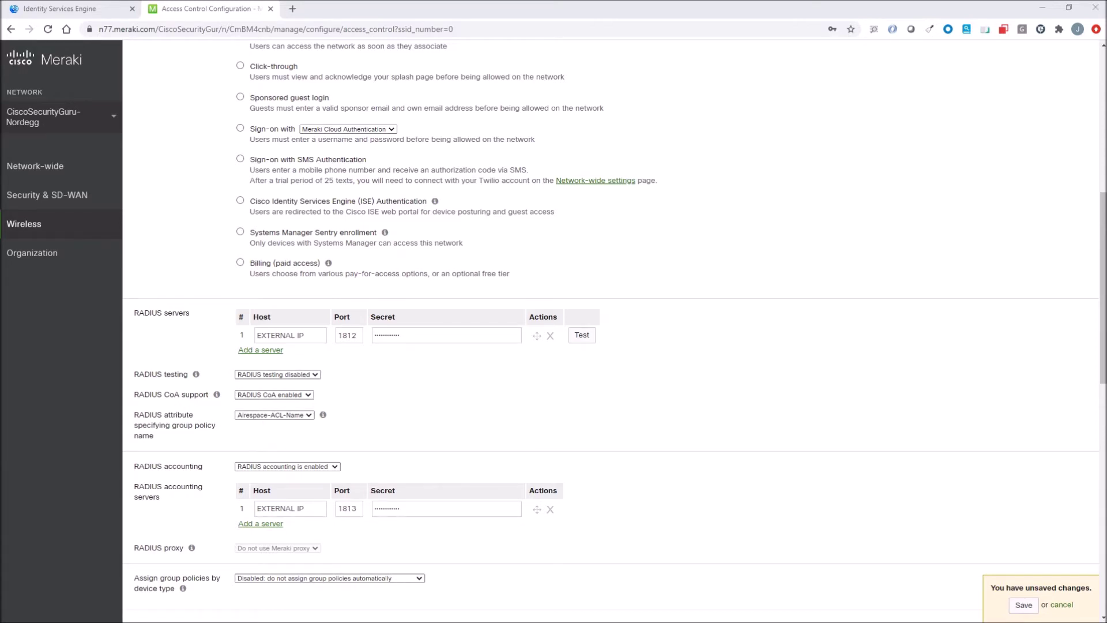
pyautogui.moveTo(302, 425)
pyautogui.scroll(-1, 385, 405)
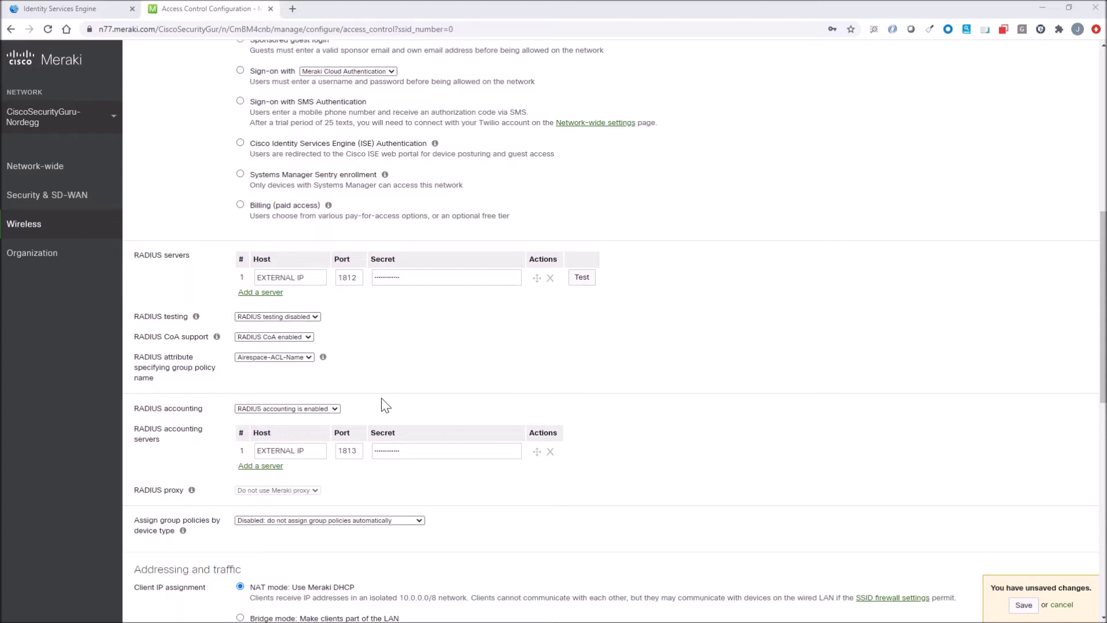
pyautogui.scroll(-1, 334, 398)
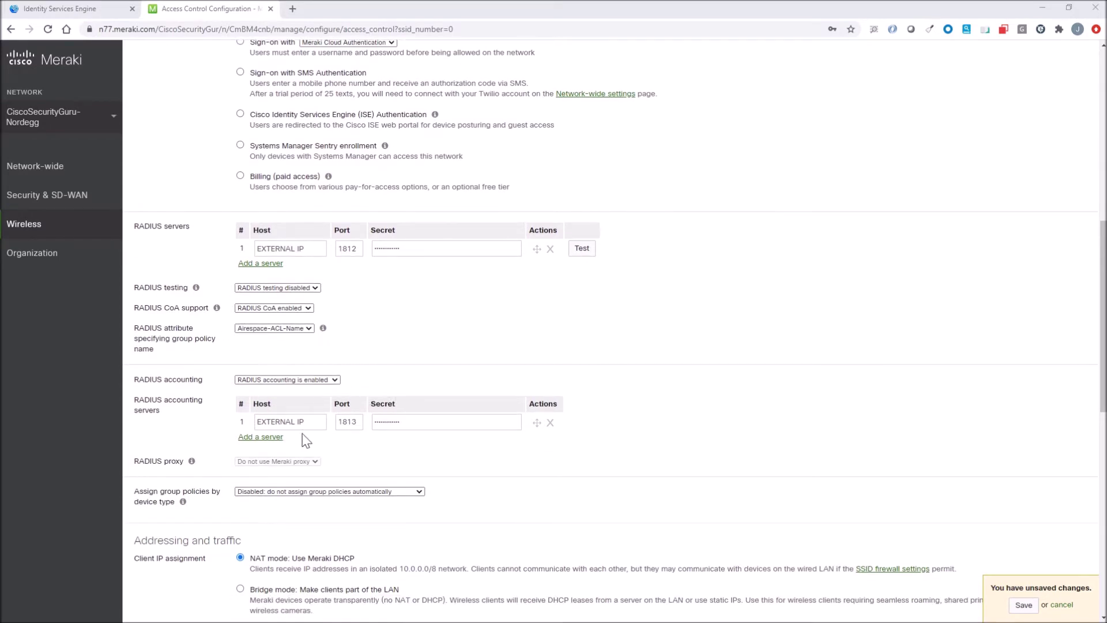
pyautogui.scroll(-3, 305, 441)
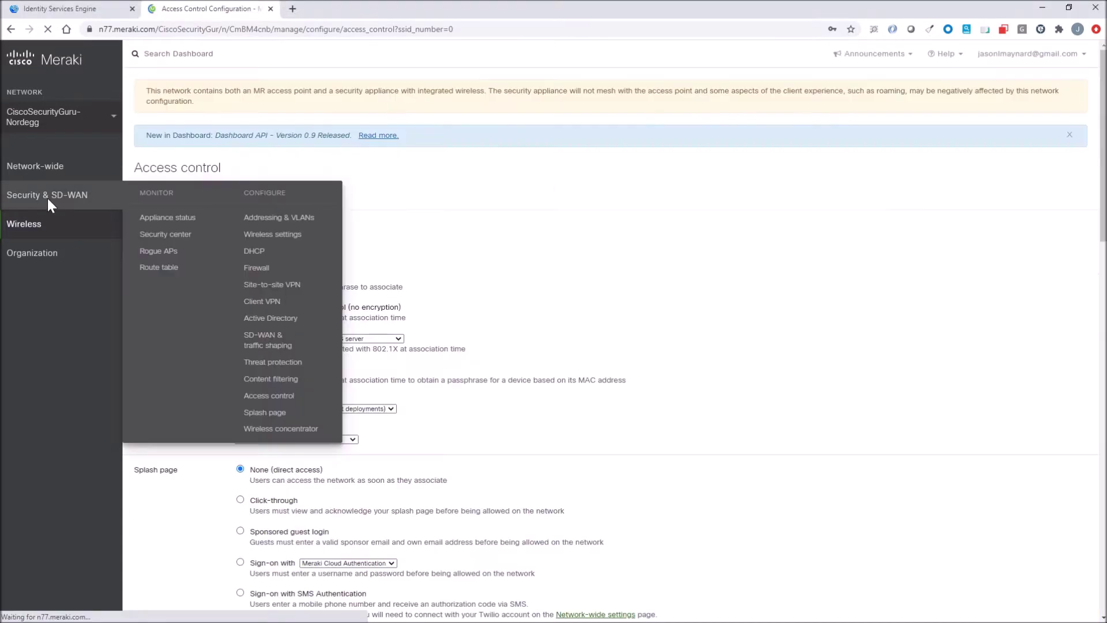
pyautogui.click(47, 199)
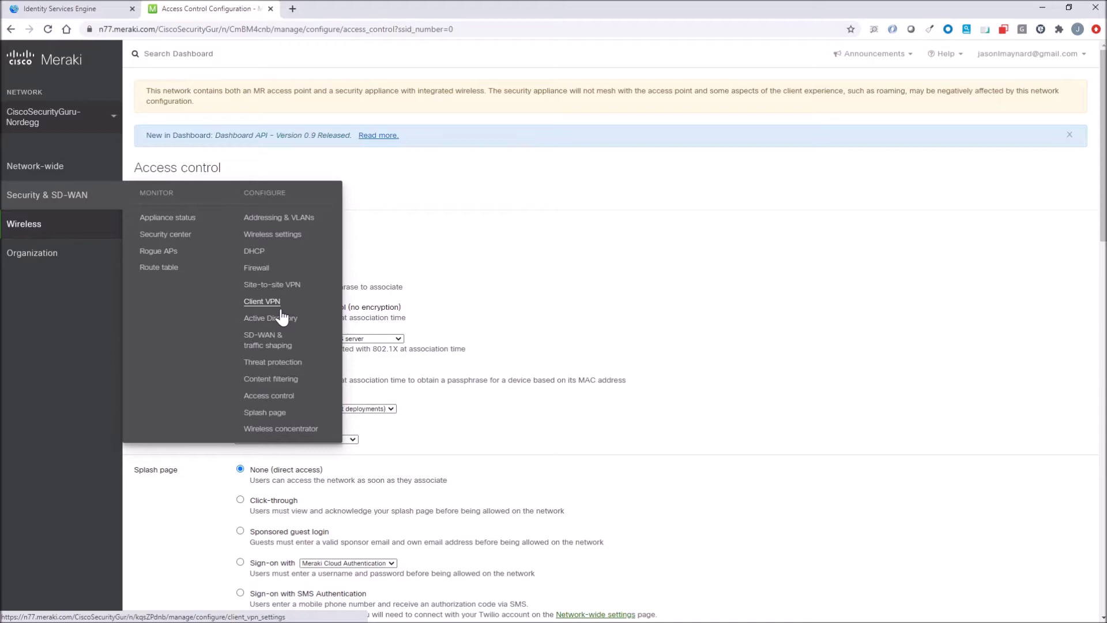
pyautogui.click(249, 270)
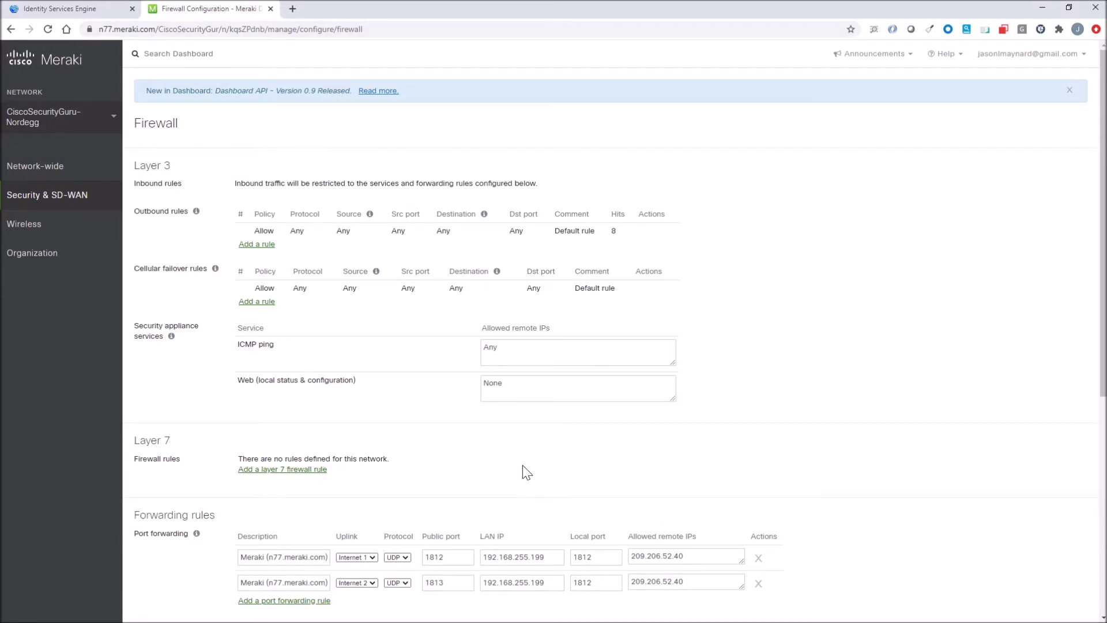
pyautogui.moveTo(35, 166)
pyautogui.click(291, 247)
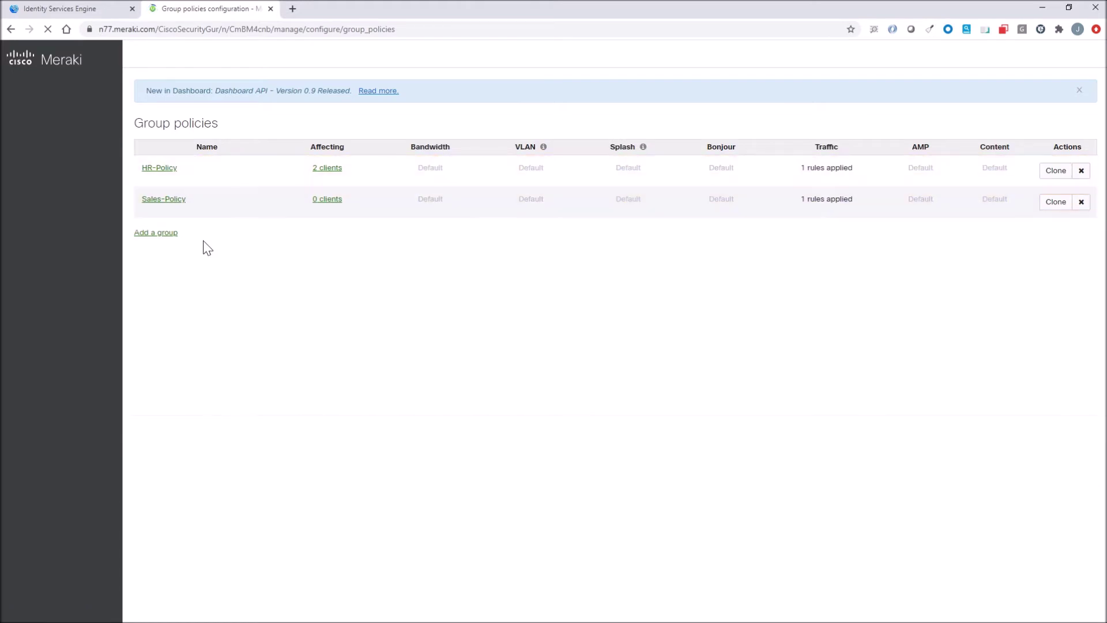
# Step: Check the ICMP deny rule in HR-Policy and in Sales-Policy, then move to ISE Network Devices
pyautogui.click(160, 168)
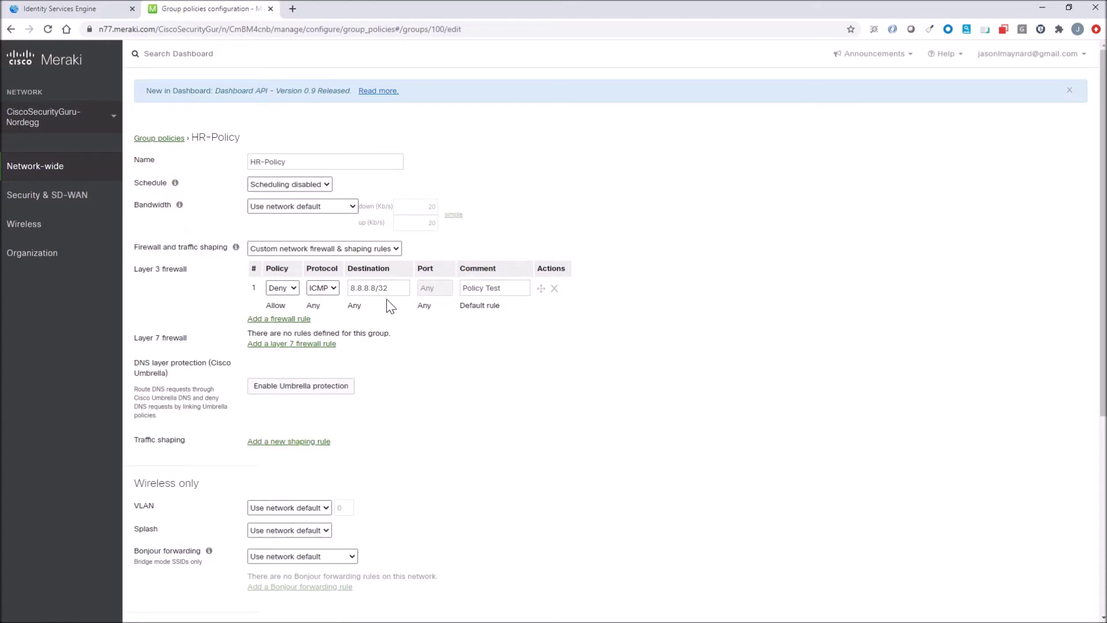
pyautogui.scroll(-5, 391, 307)
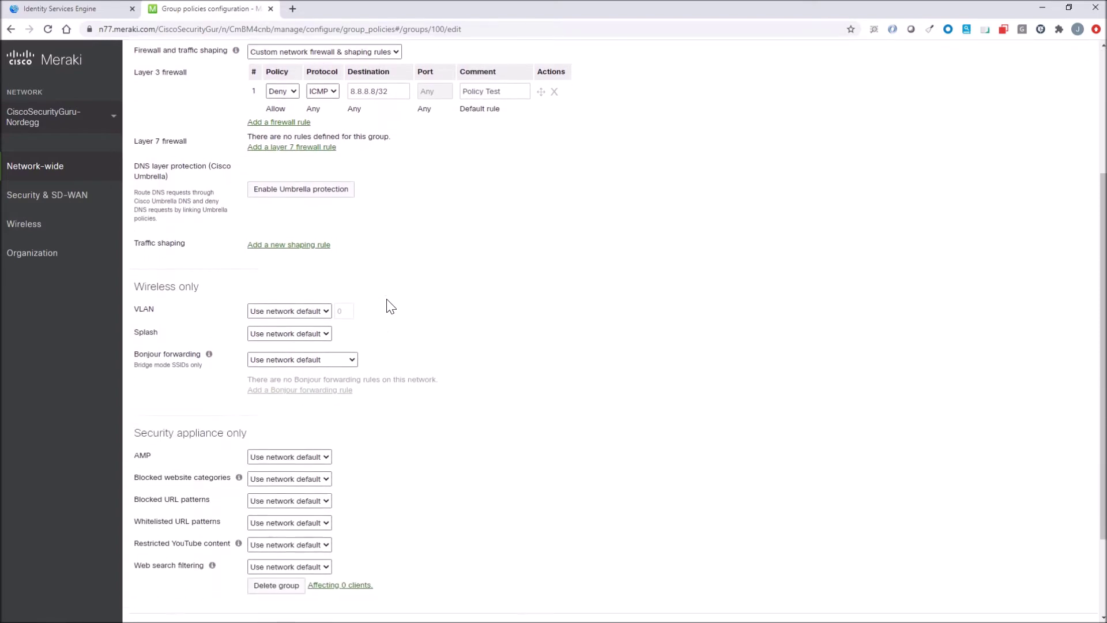
pyautogui.scroll(5, 391, 307)
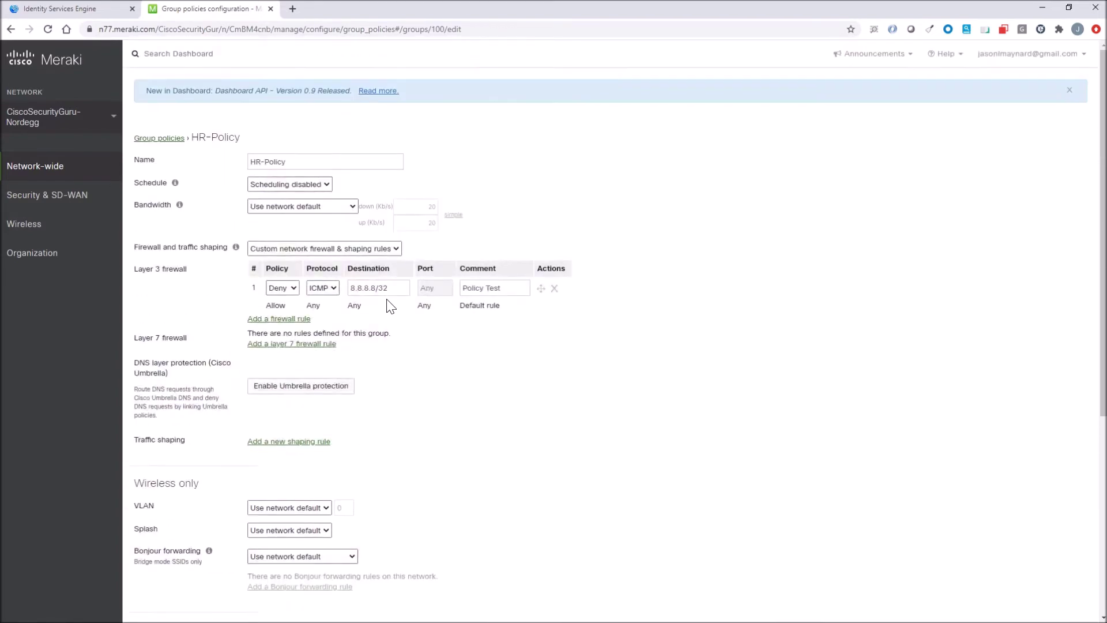
pyautogui.click(163, 141)
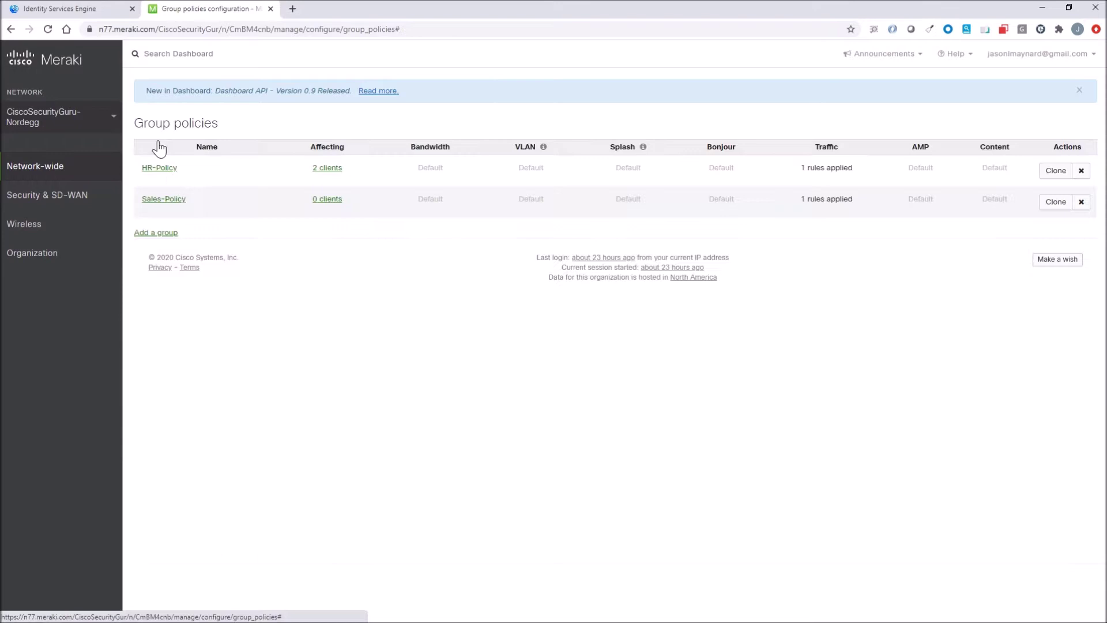
pyautogui.click(181, 199)
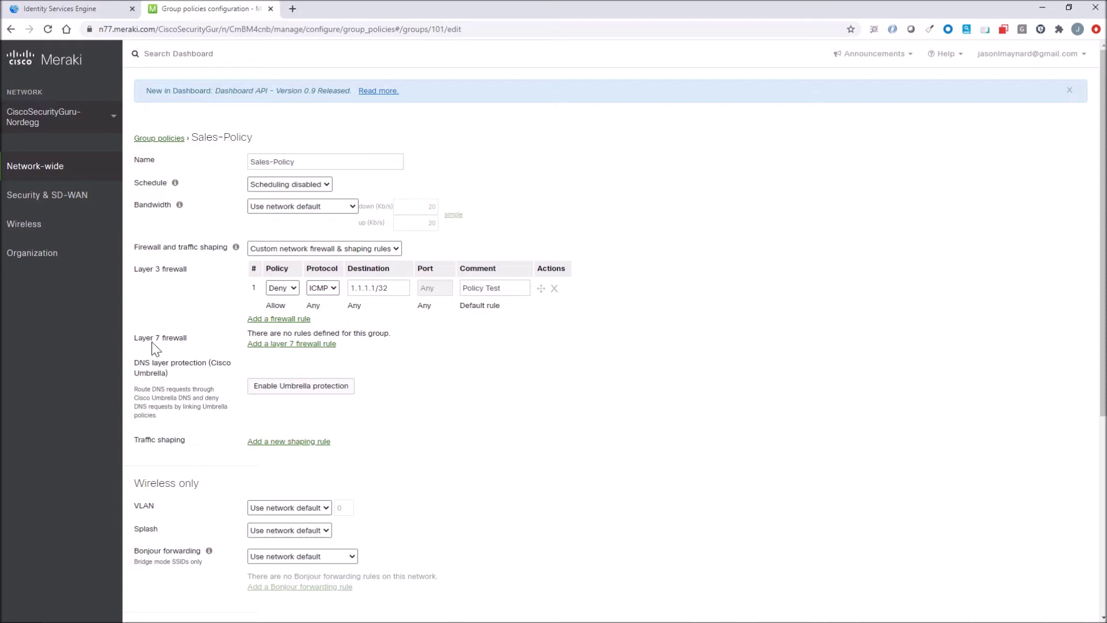
pyautogui.hotkey('ctrl', '1')
pyautogui.click(343, 49)
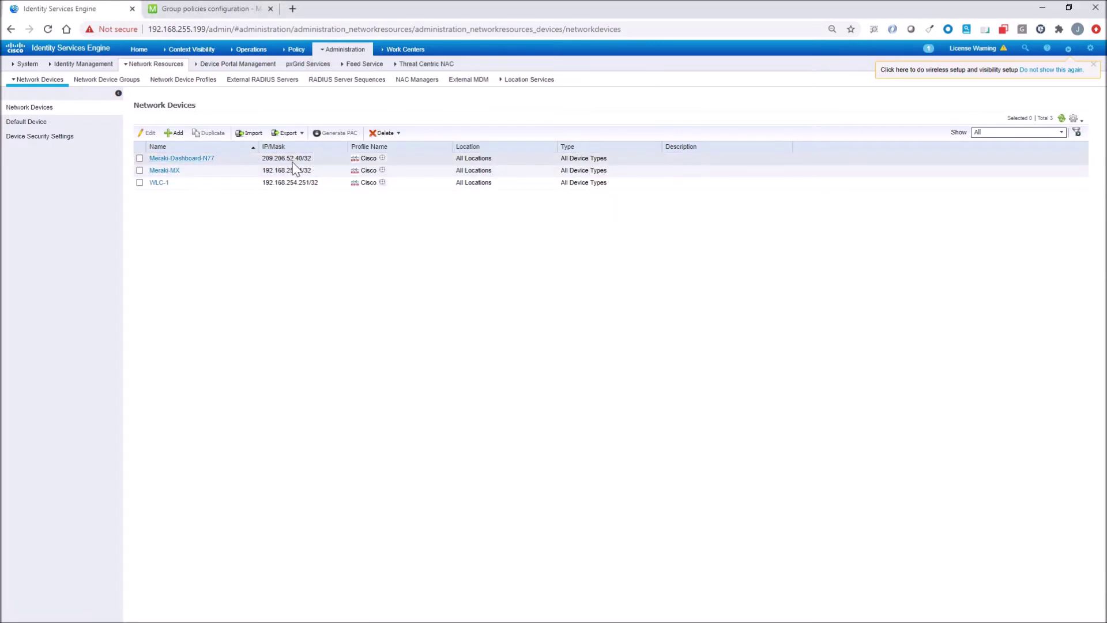
# Step: Open Meraki-Dashboard-N77 to check its IP 209.206.52.40/32 and RADIUS settings with CoA port 1700
pyautogui.click(194, 159)
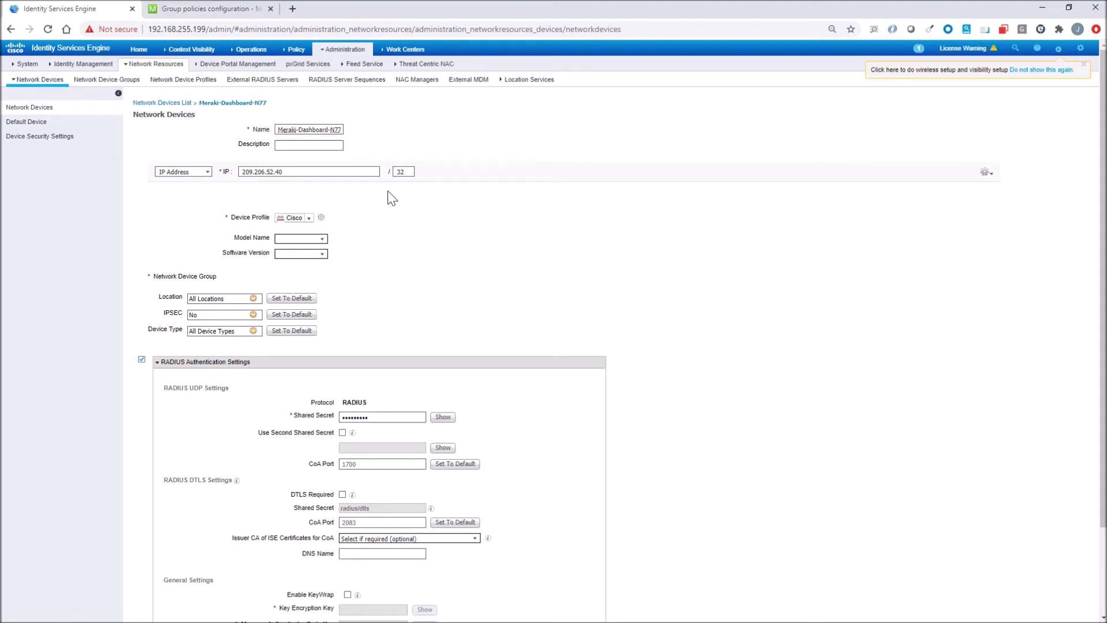
pyautogui.moveTo(344, 53)
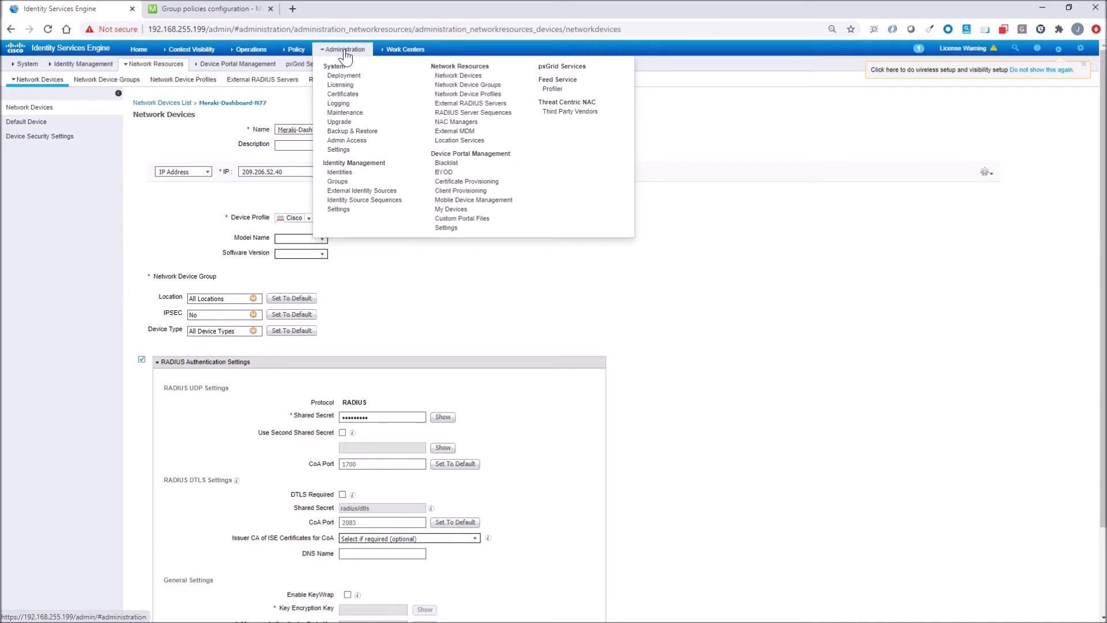
pyautogui.moveTo(294, 50)
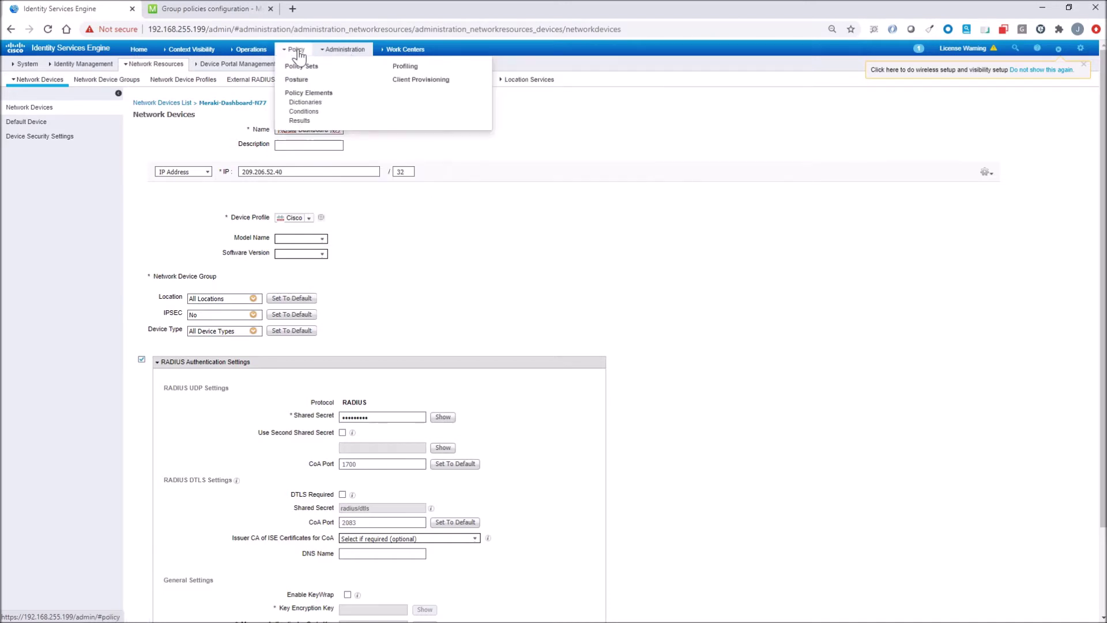
# Step: Inspect the (HR) Block ICMP 8888 authorization profile and its Airespace attributes, discarding any changes
pyautogui.click(304, 122)
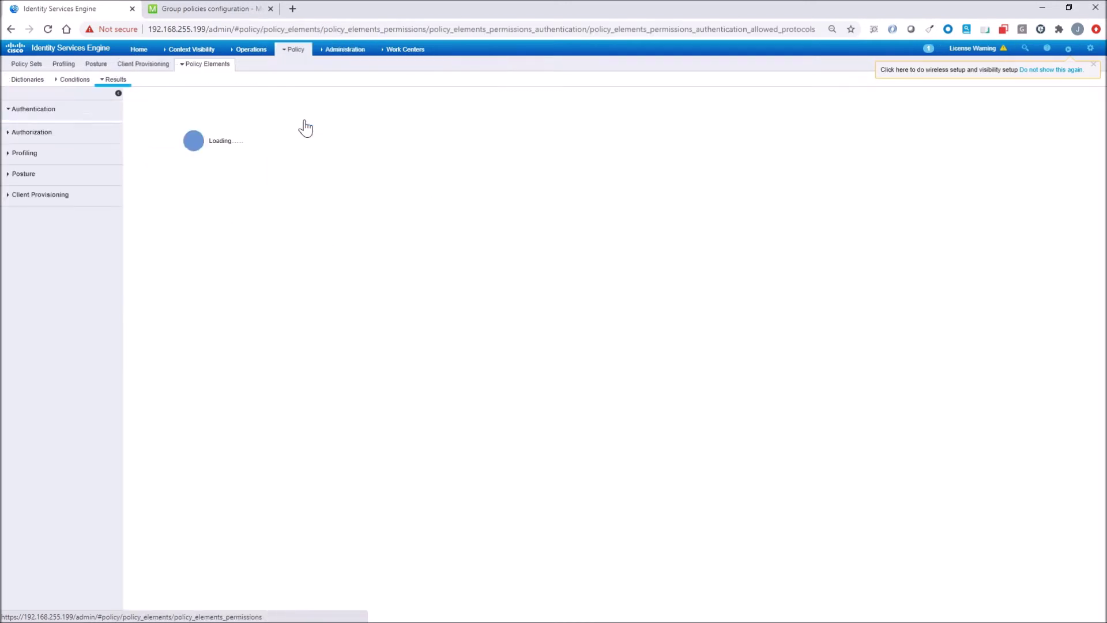
pyautogui.click(27, 144)
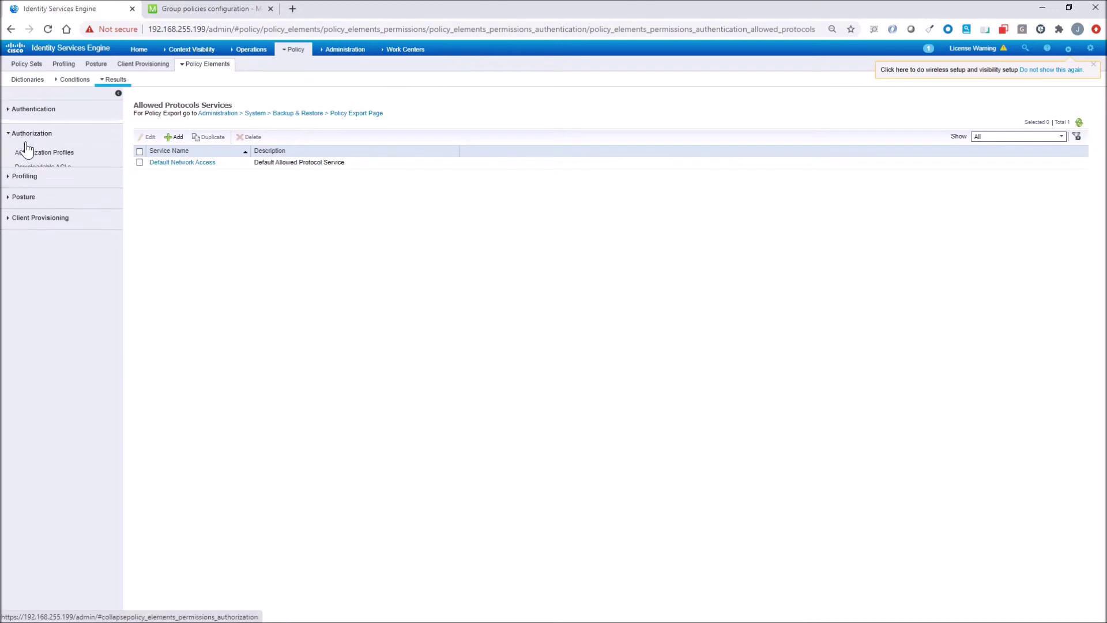
pyautogui.click(30, 150)
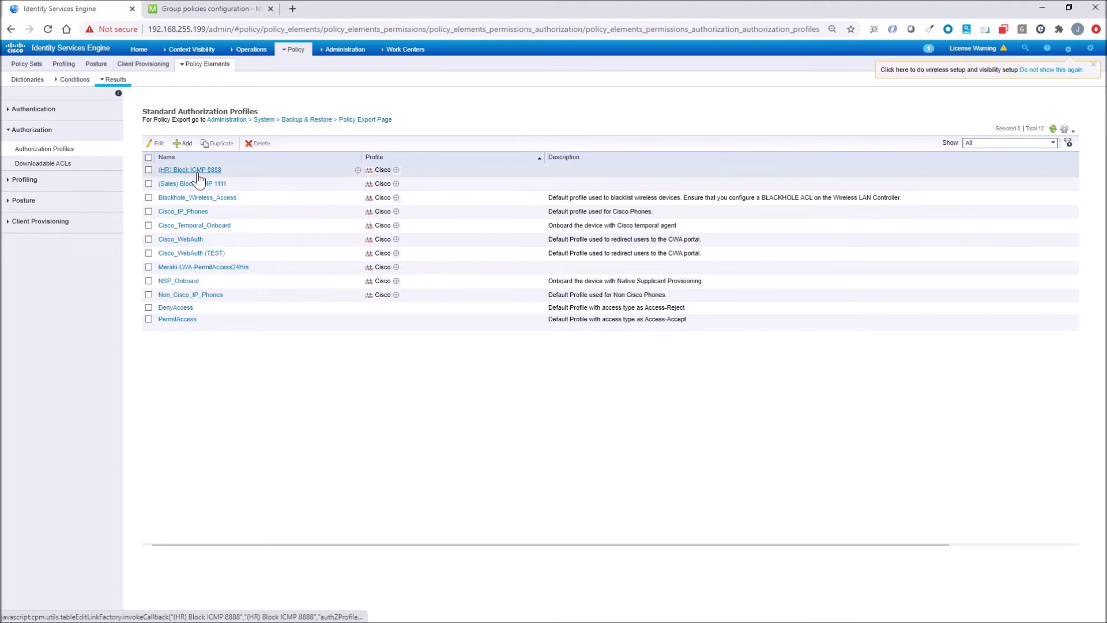
pyautogui.click(205, 170)
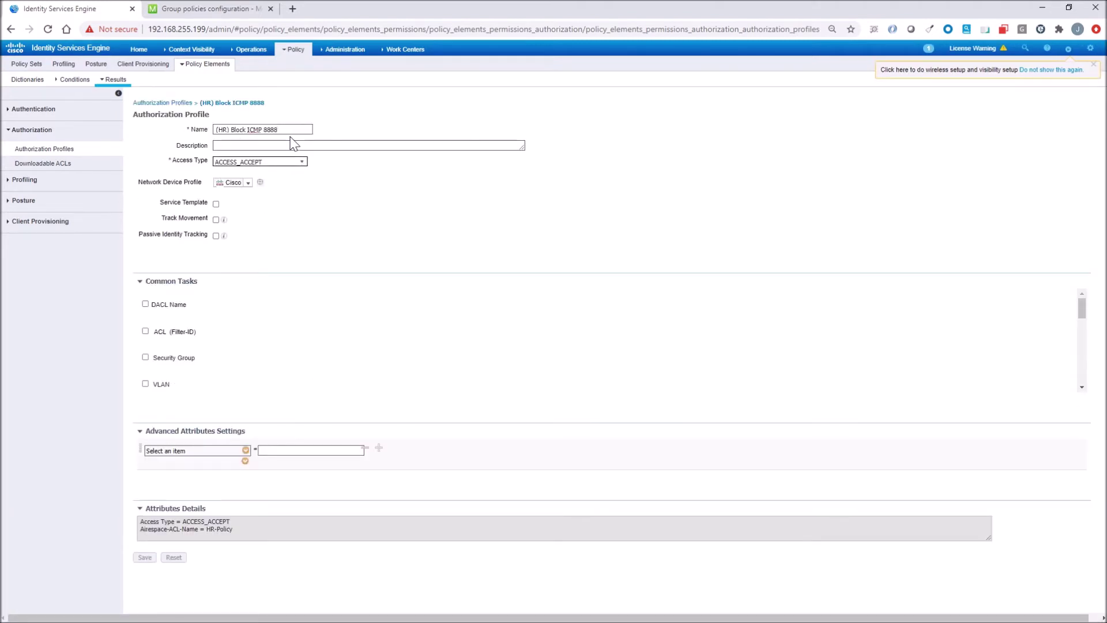
pyautogui.scroll(-4, 349, 344)
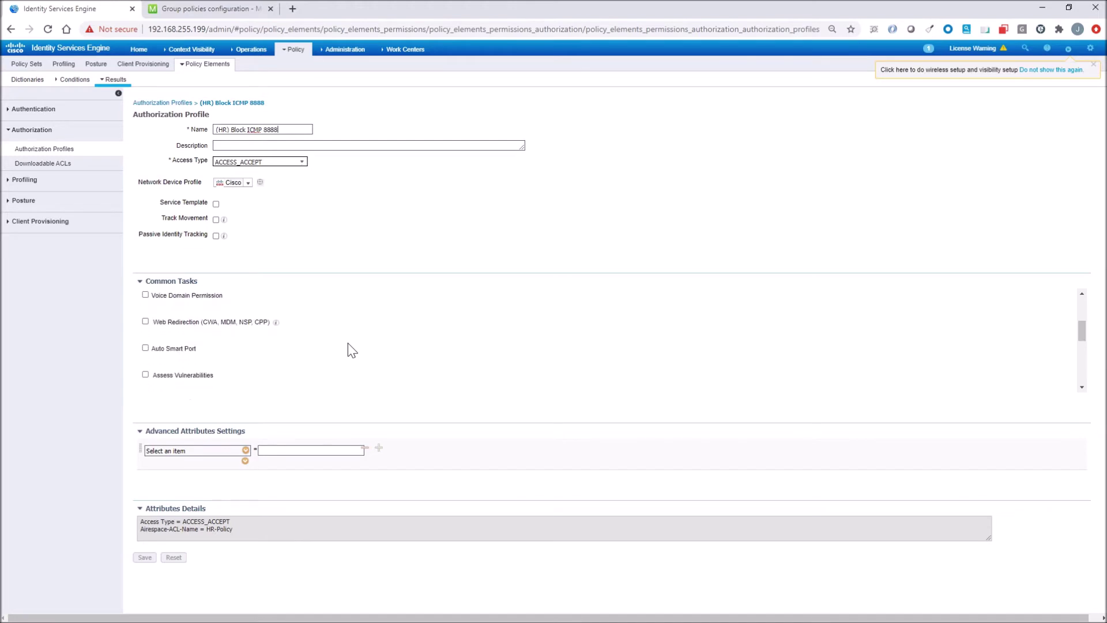
pyautogui.scroll(-1, 352, 350)
pyautogui.click(246, 451)
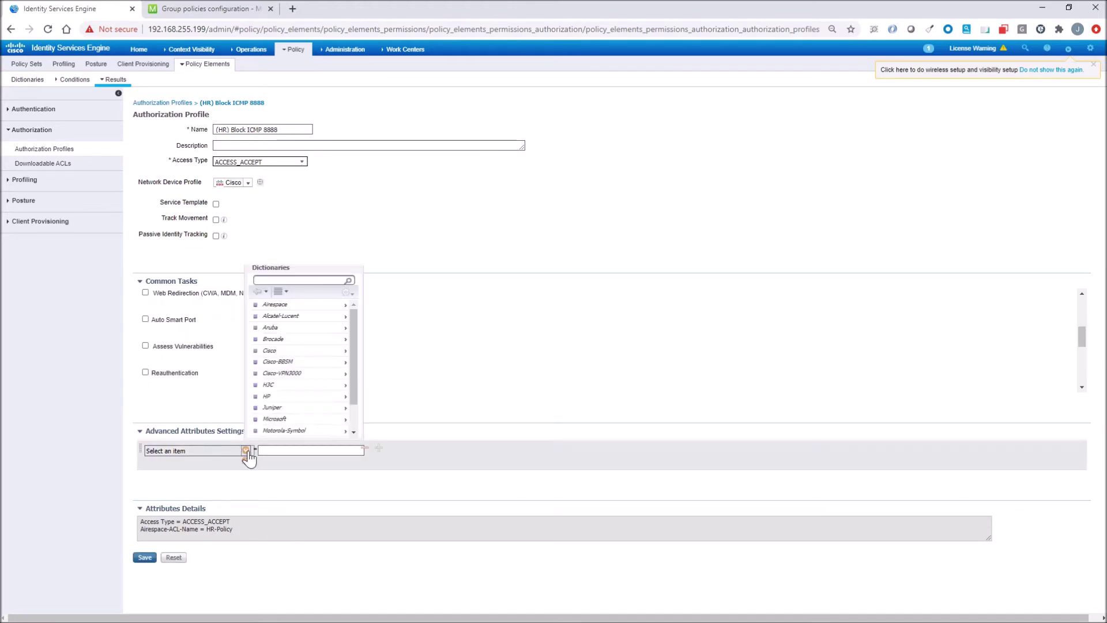
pyautogui.click(343, 304)
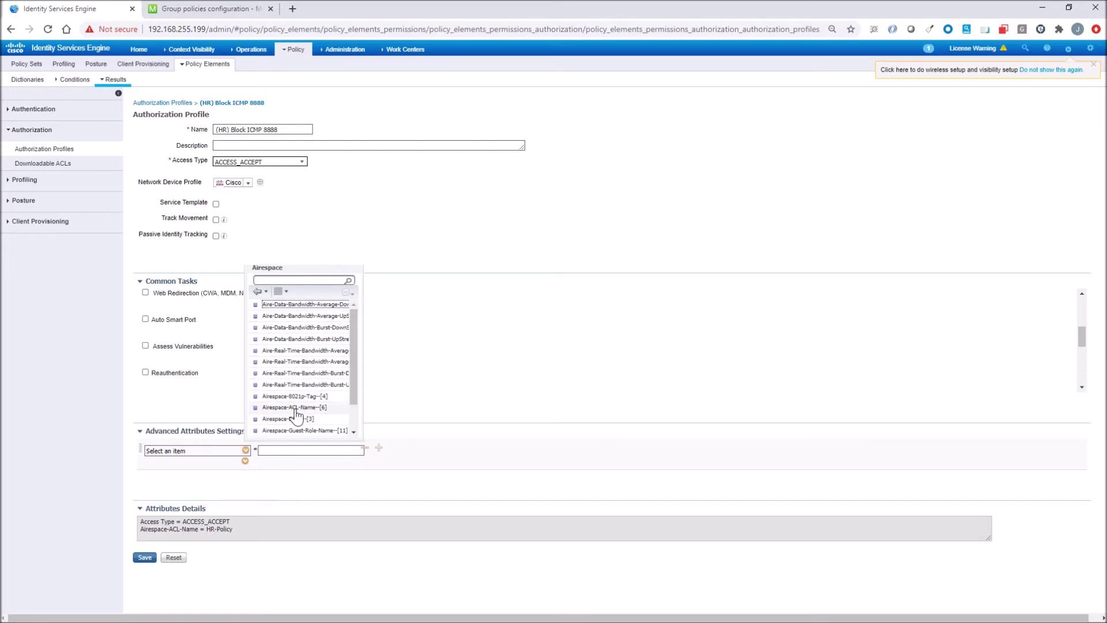
pyautogui.click(399, 373)
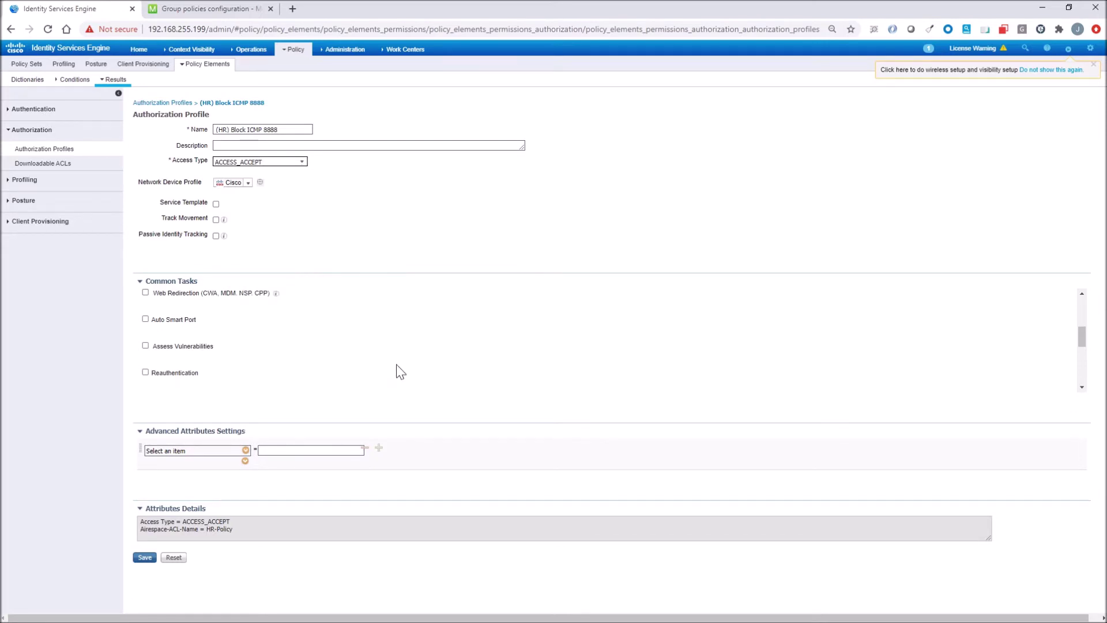
pyautogui.scroll(-5, 393, 371)
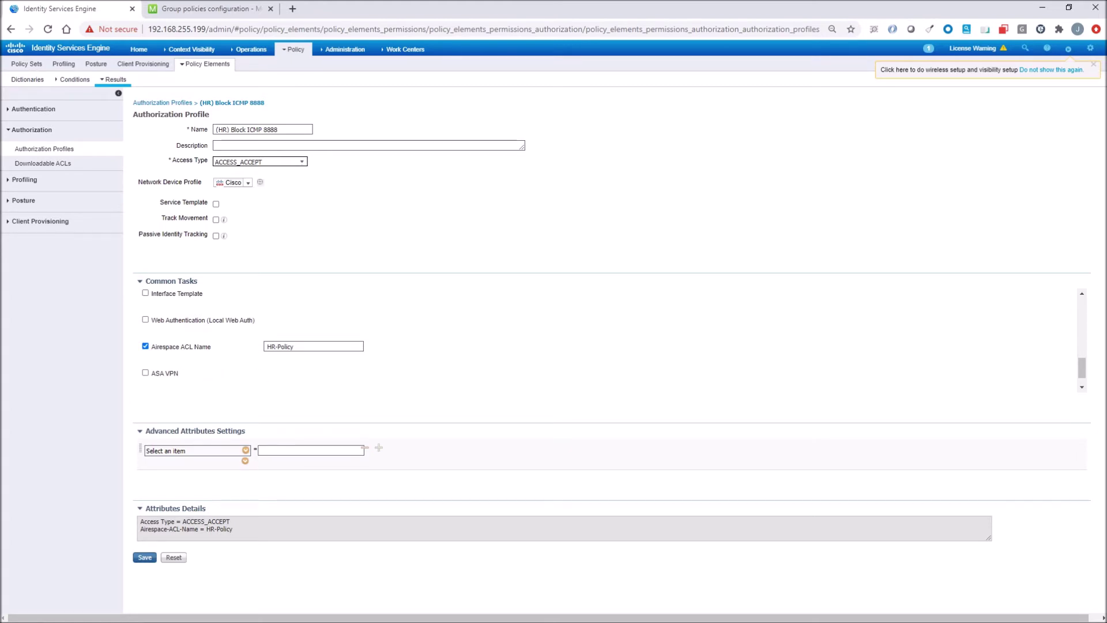
pyautogui.click(158, 105)
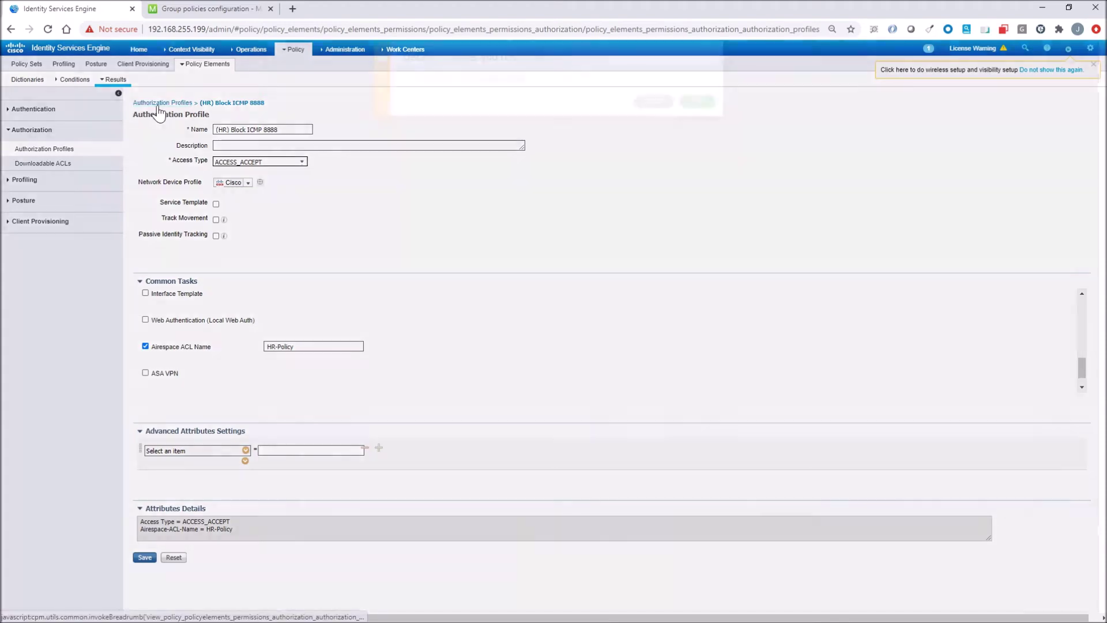
pyautogui.click(697, 118)
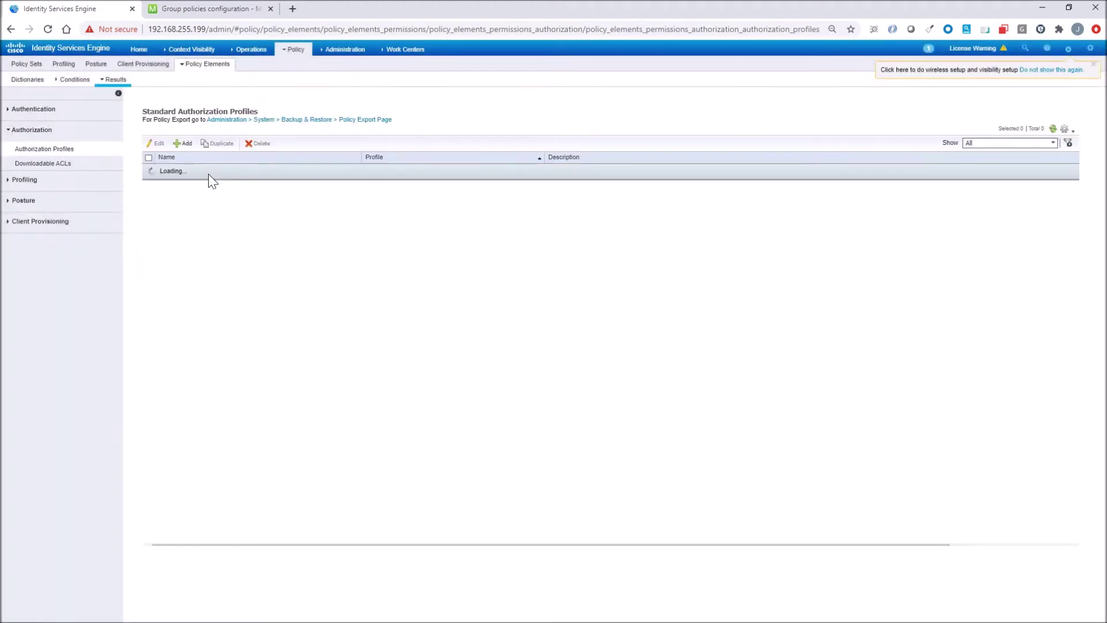
# Step: Confirm (Sales) Block ICMP 1111 sends the Sales-Policy Airespace ACL name, then go to Policy Sets
pyautogui.click(177, 186)
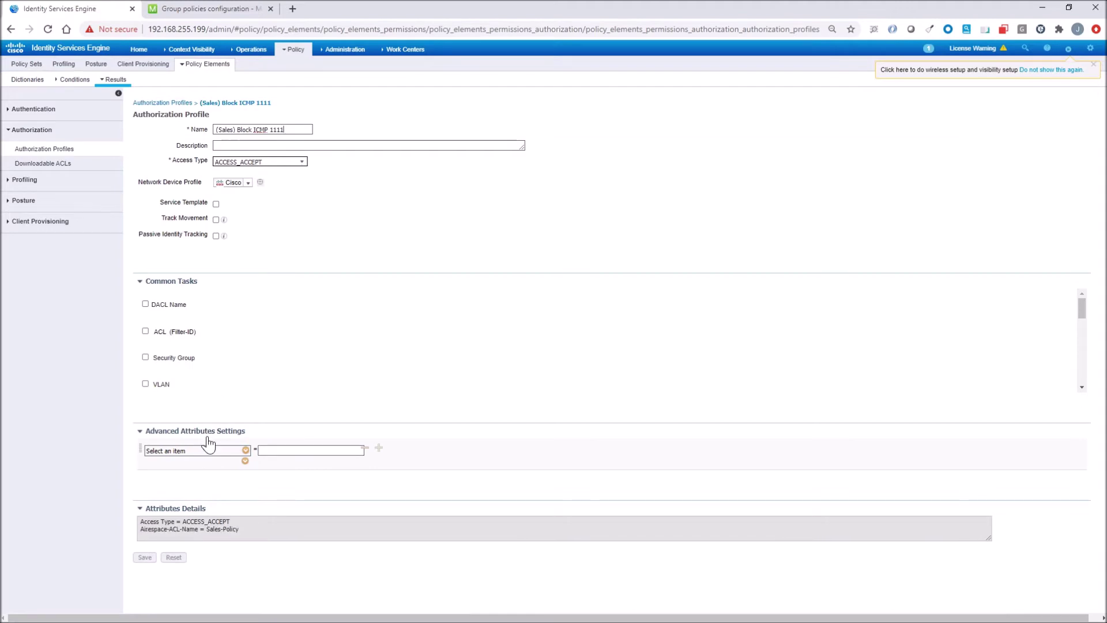
pyautogui.scroll(-5, 254, 353)
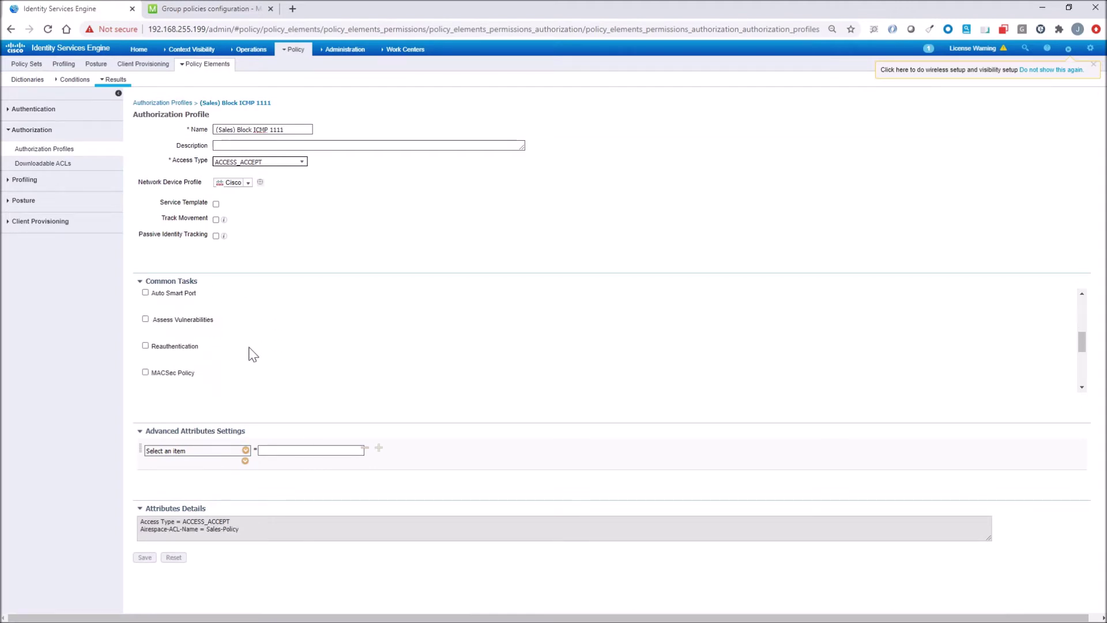
pyautogui.scroll(-5, 254, 353)
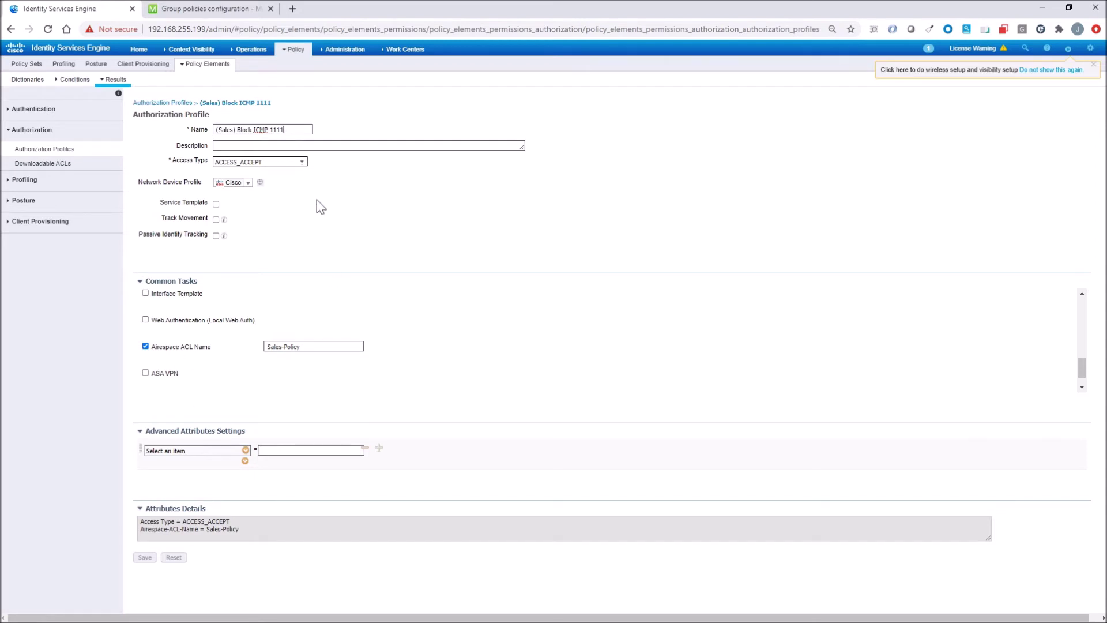
pyautogui.moveTo(294, 49)
pyautogui.click(299, 68)
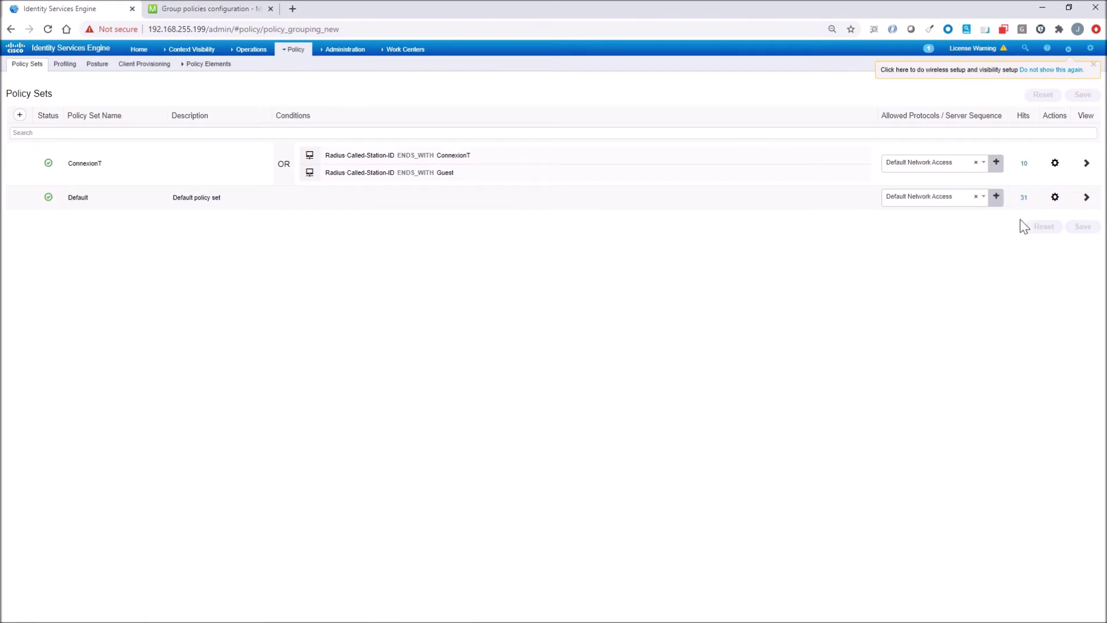
# Step: Inspect the Default policy set's authentication and HR/Sales authorization rules, then view RADIUS Live Logs
pyautogui.click(1086, 197)
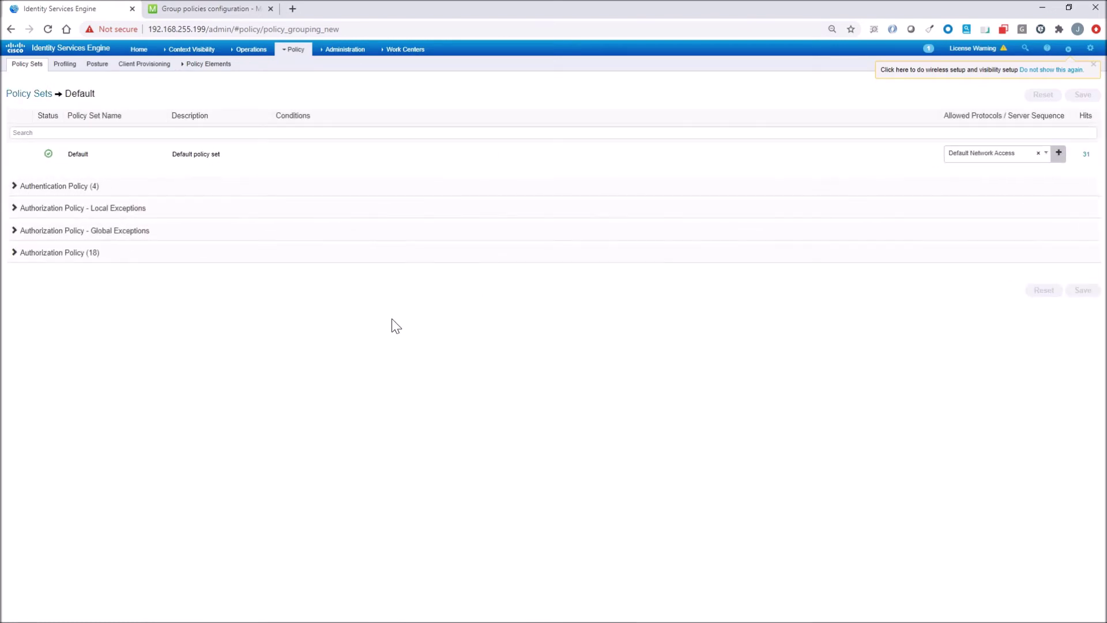
pyautogui.click(46, 193)
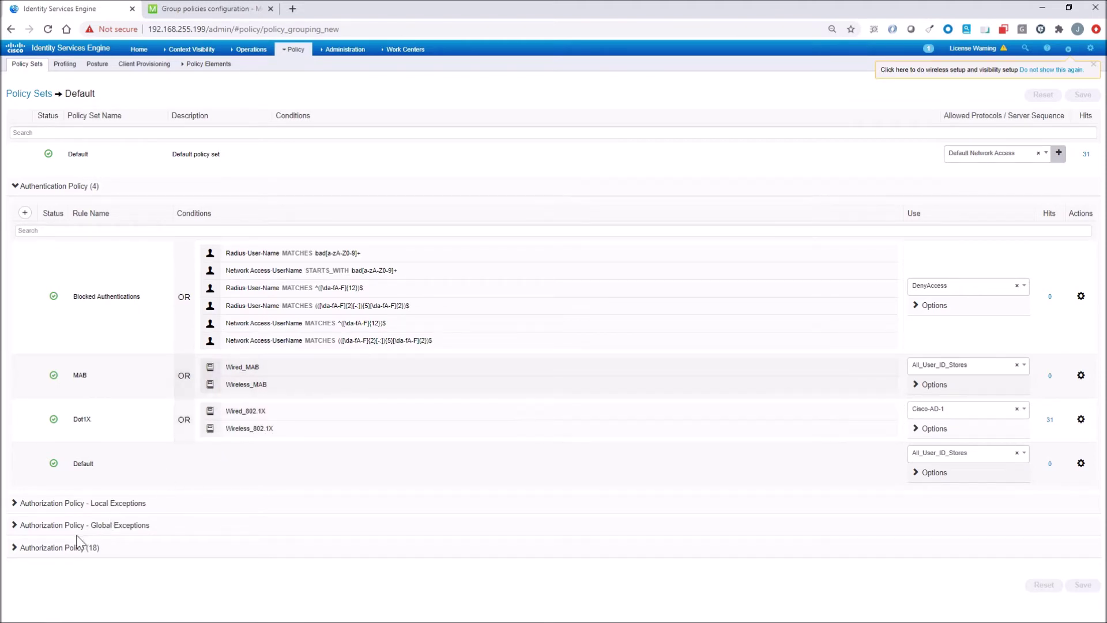
pyautogui.click(32, 552)
pyautogui.scroll(-8, 33, 552)
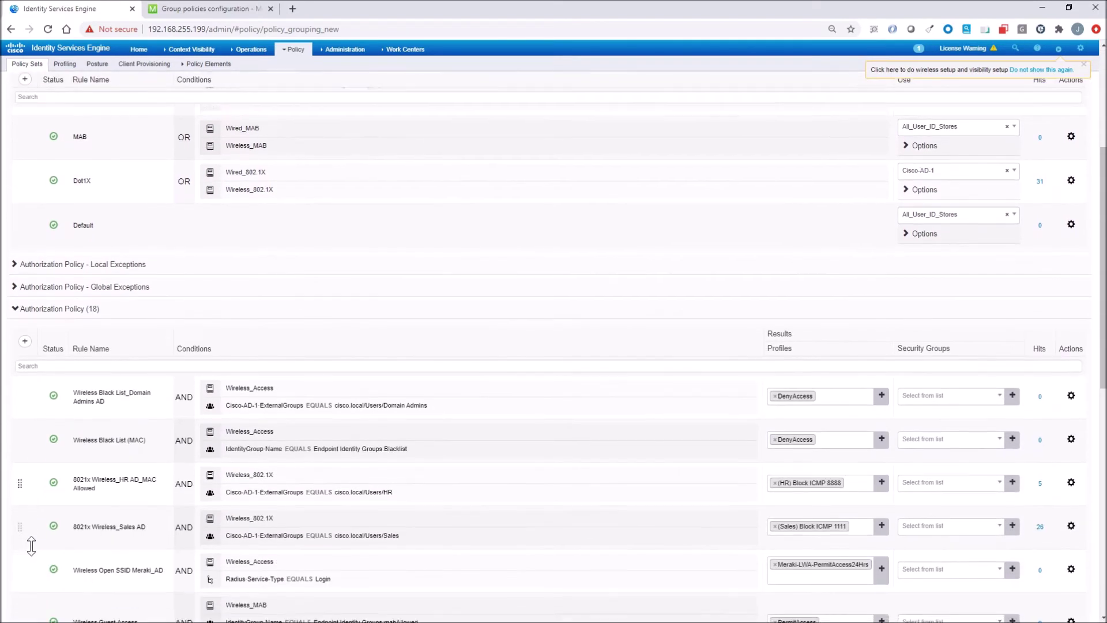
pyautogui.scroll(-1, 31, 545)
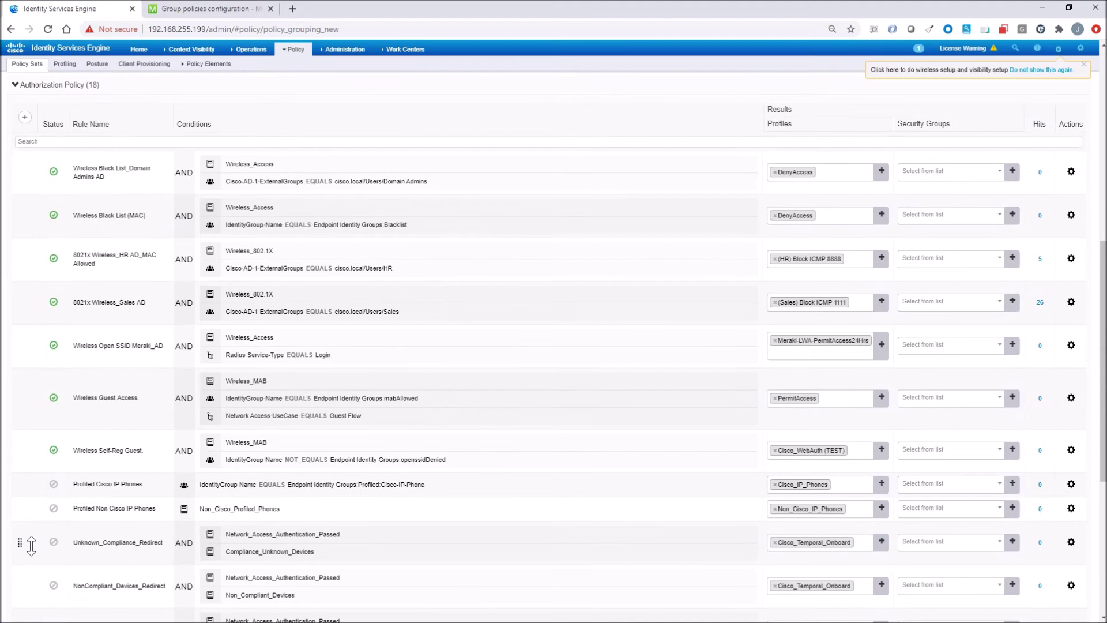
pyautogui.moveTo(323, 257)
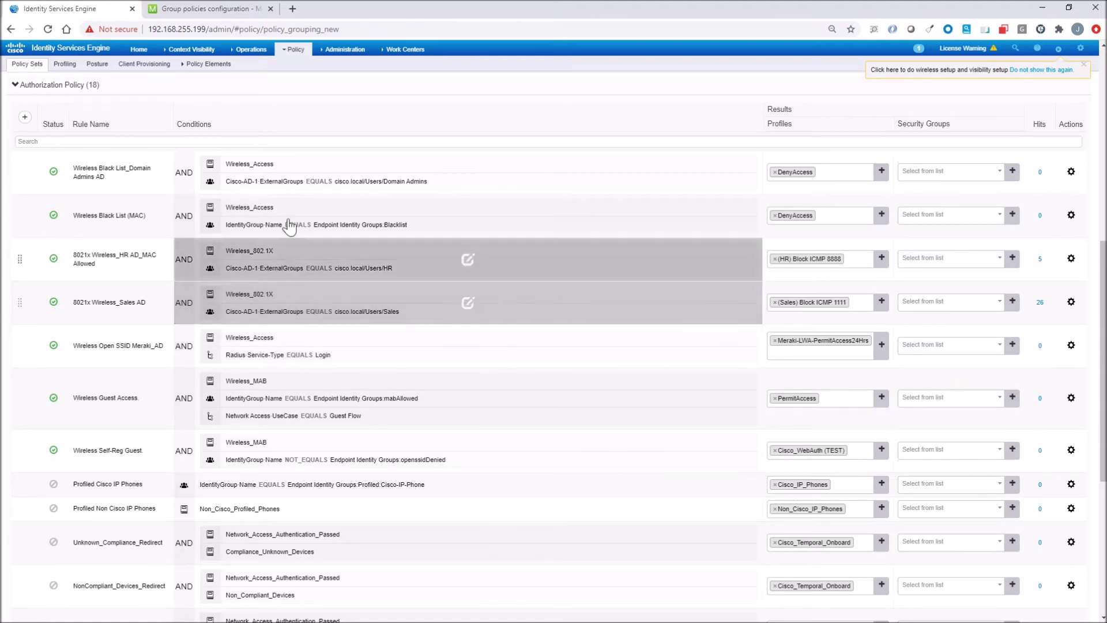
pyautogui.moveTo(251, 49)
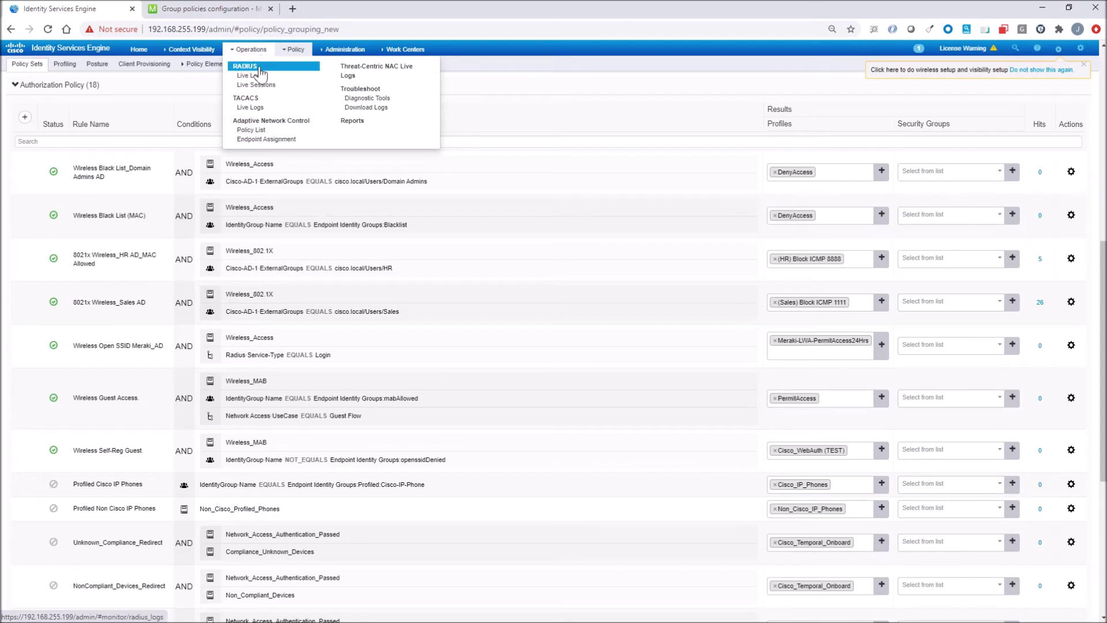
pyautogui.click(261, 75)
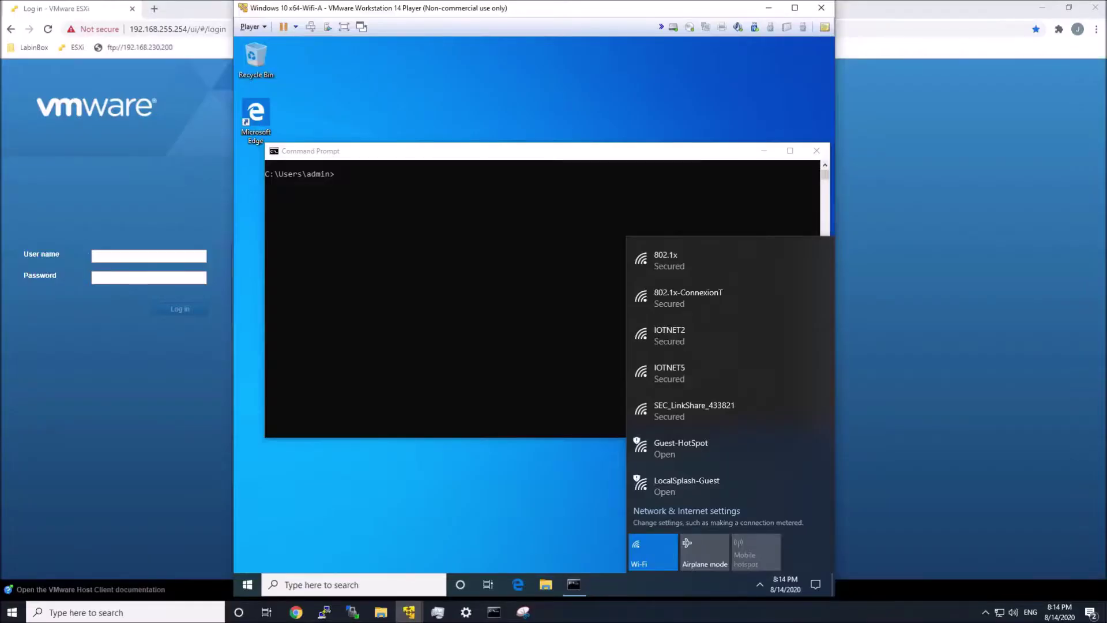
# Step: Join the 802.1x Wi-Fi network as the sales user, entering its password and accepting the certificate
pyautogui.click(676, 256)
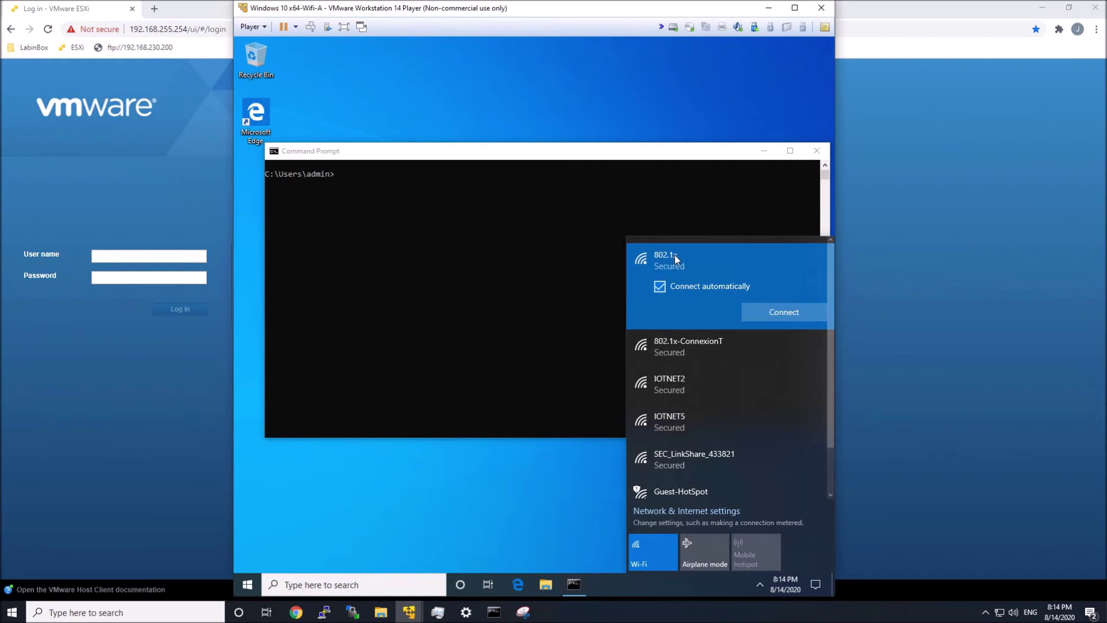
pyautogui.click(755, 316)
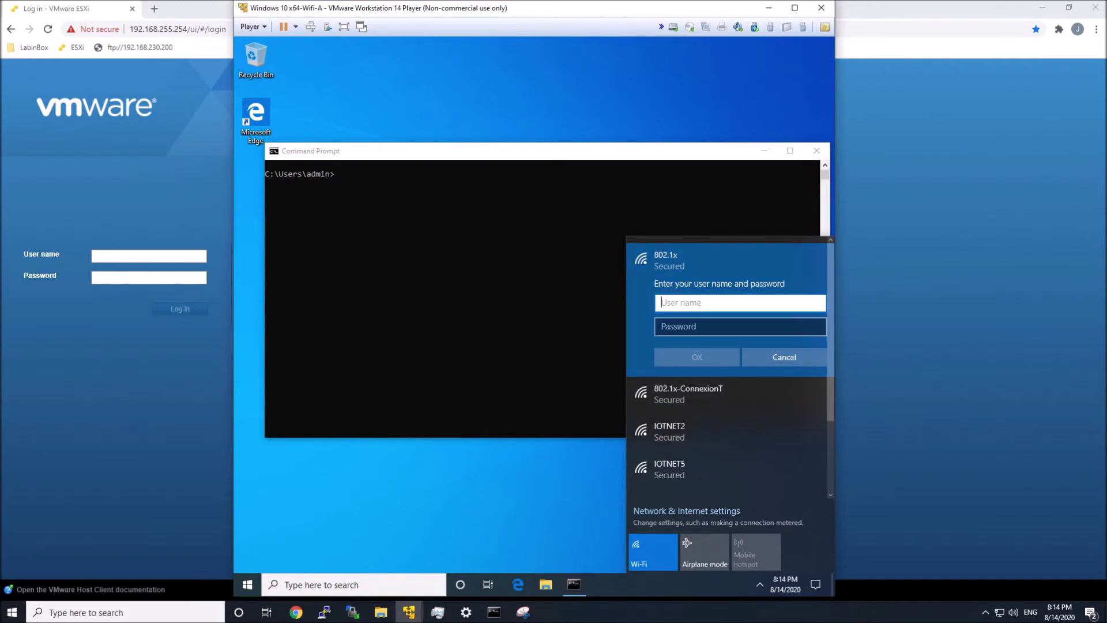
pyautogui.write('sa')
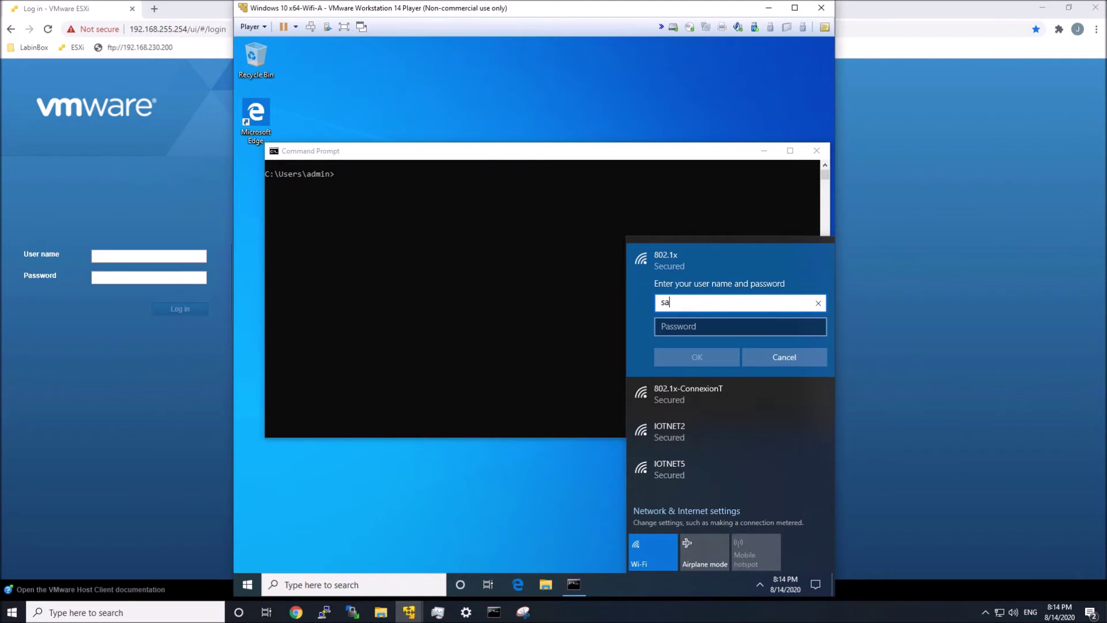
pyautogui.write('les1')
pyautogui.press('Tab')
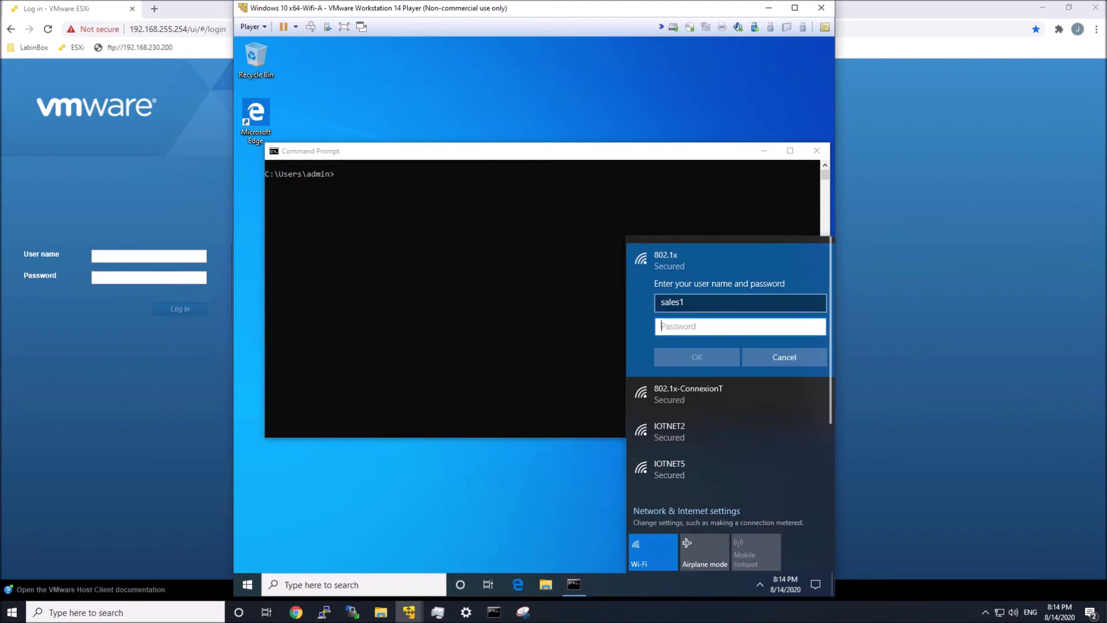
pyautogui.write('••••••••••')
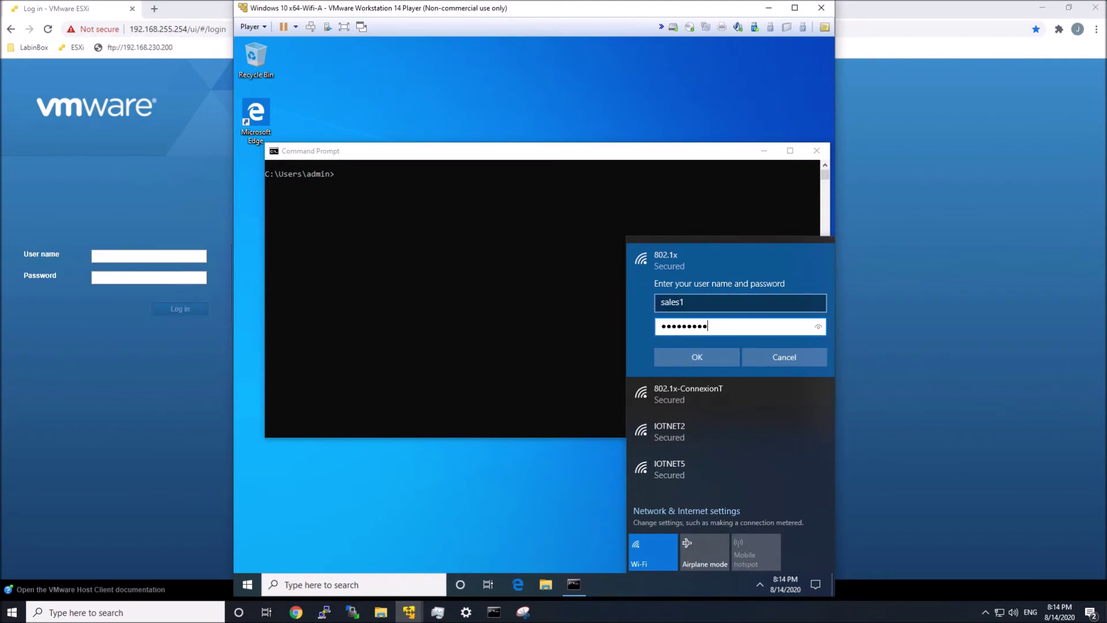
pyautogui.press('Return')
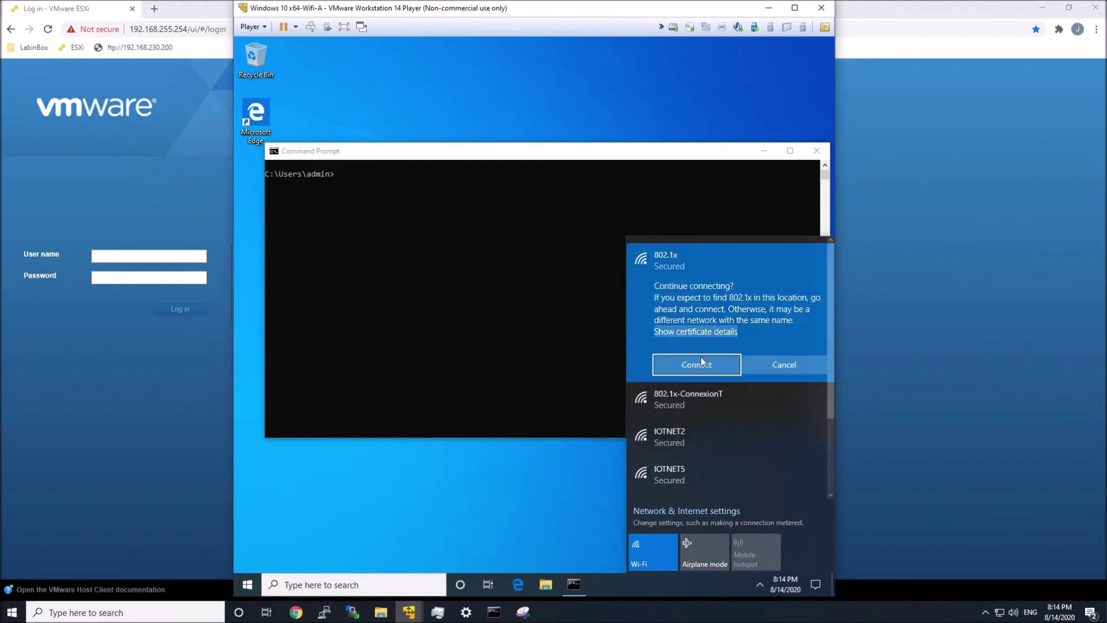
pyautogui.click(700, 359)
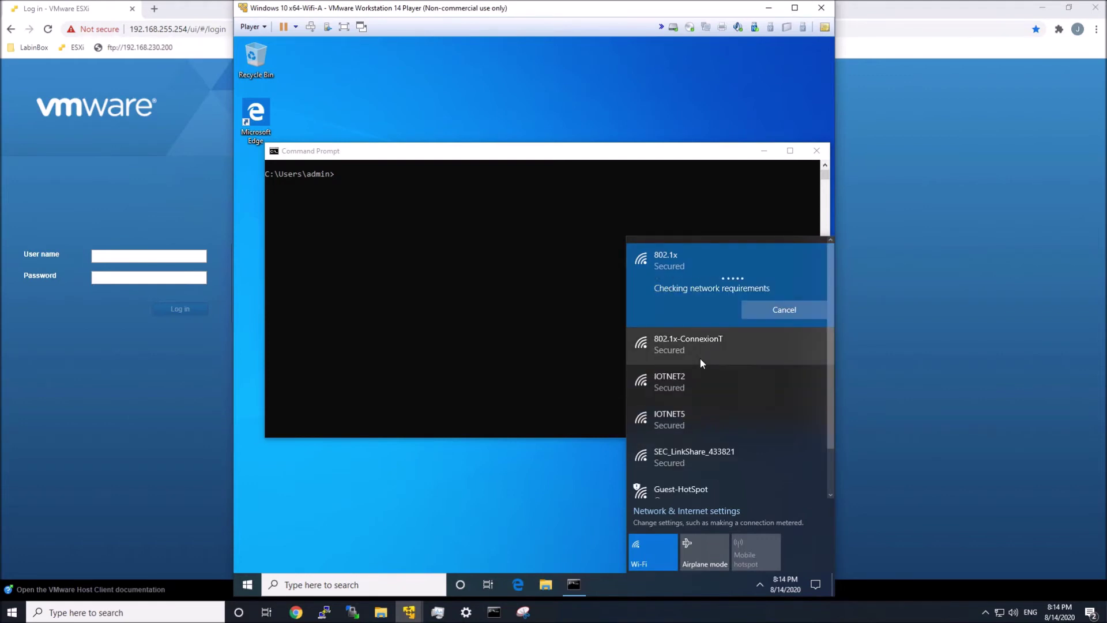
# Step: Ping 1.1.1.1 from Command Prompt and see it come back unreachable
pyautogui.click(450, 386)
pyautogui.write('ping ')
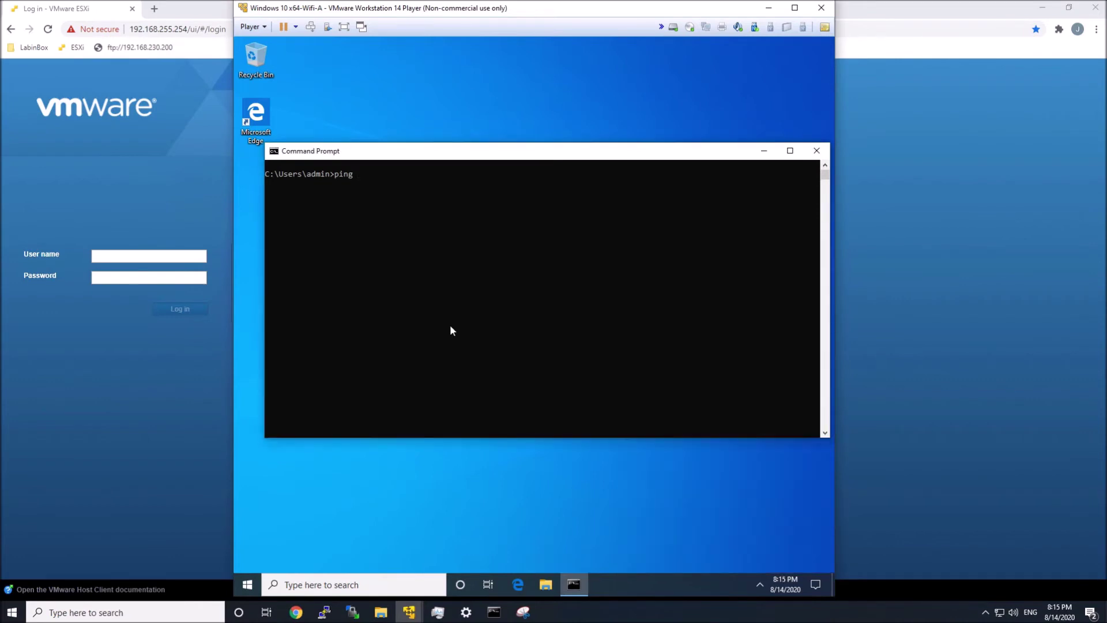
pyautogui.write('1.1.1.1')
pyautogui.press('Return')
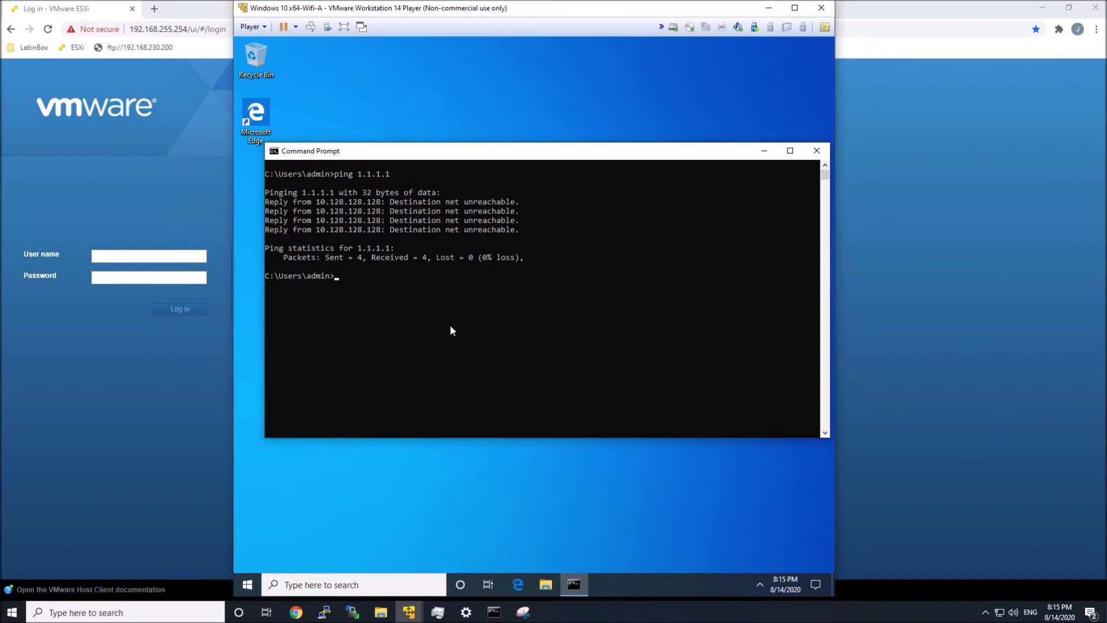
# Step: Ping 8.8.8.8 twice and confirm it replies
pyautogui.press('Up')
pyautogui.press('BackSpace')
pyautogui.press('BackSpace')
pyautogui.press('BackSpace')
pyautogui.press('BackSpace')
pyautogui.press('BackSpace')
pyautogui.write('8.8.8.8')
pyautogui.press('Return')
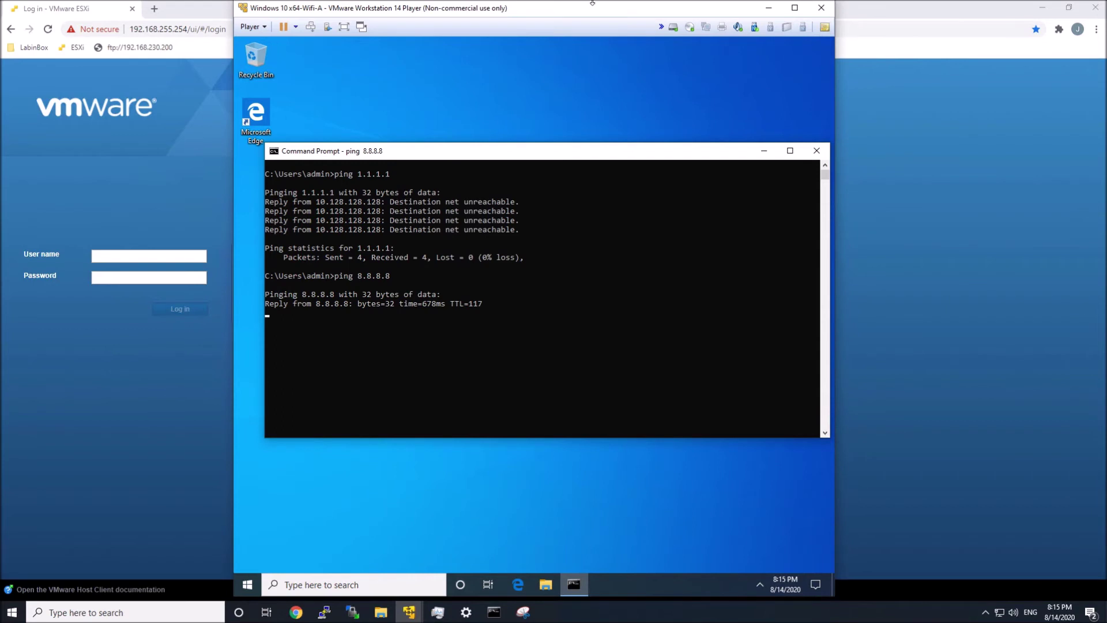
pyautogui.moveTo(817, 7)
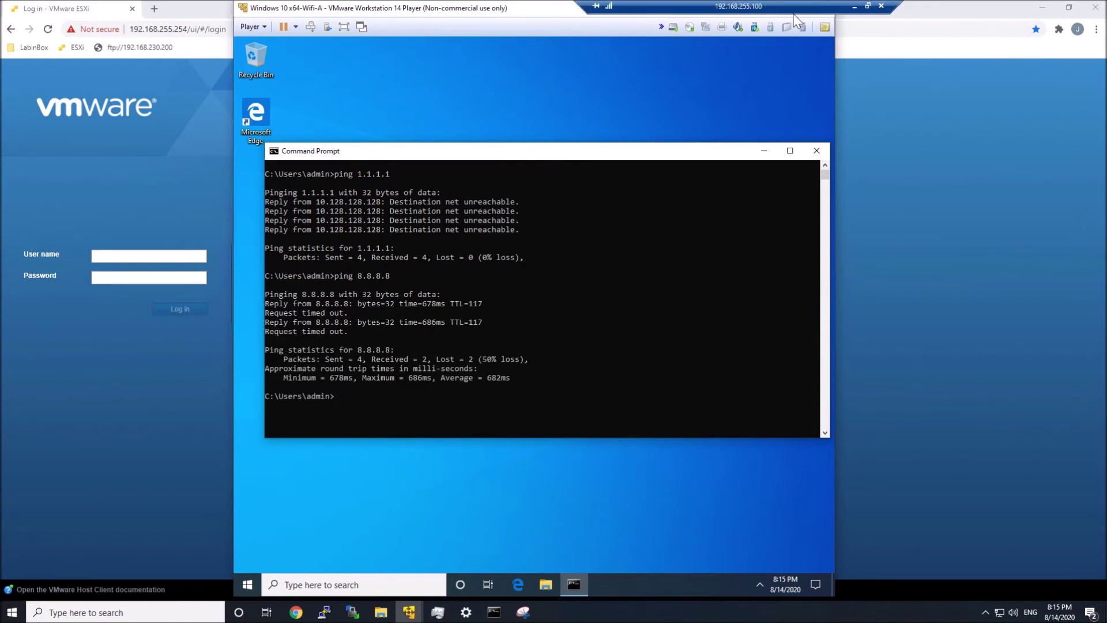
pyautogui.click(685, 293)
pyautogui.press('Up')
pyautogui.press('Return')
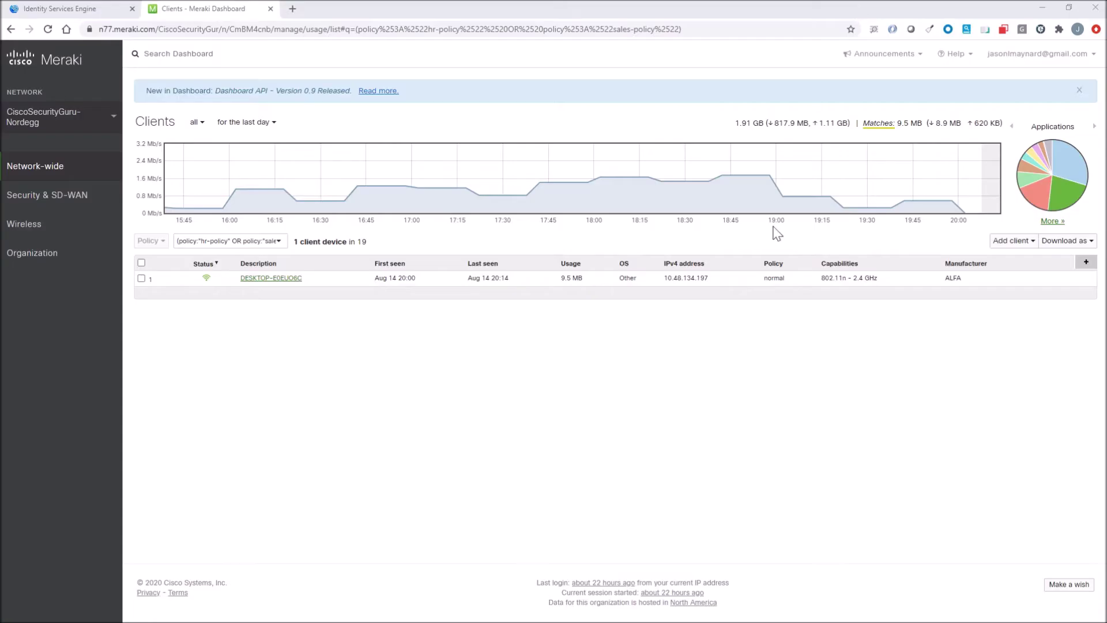
# Step: Reload the Meraki Clients list filtered to HR or Sales policy, then return to the ISE tab
pyautogui.rightClick(287, 386)
pyautogui.click(309, 413)
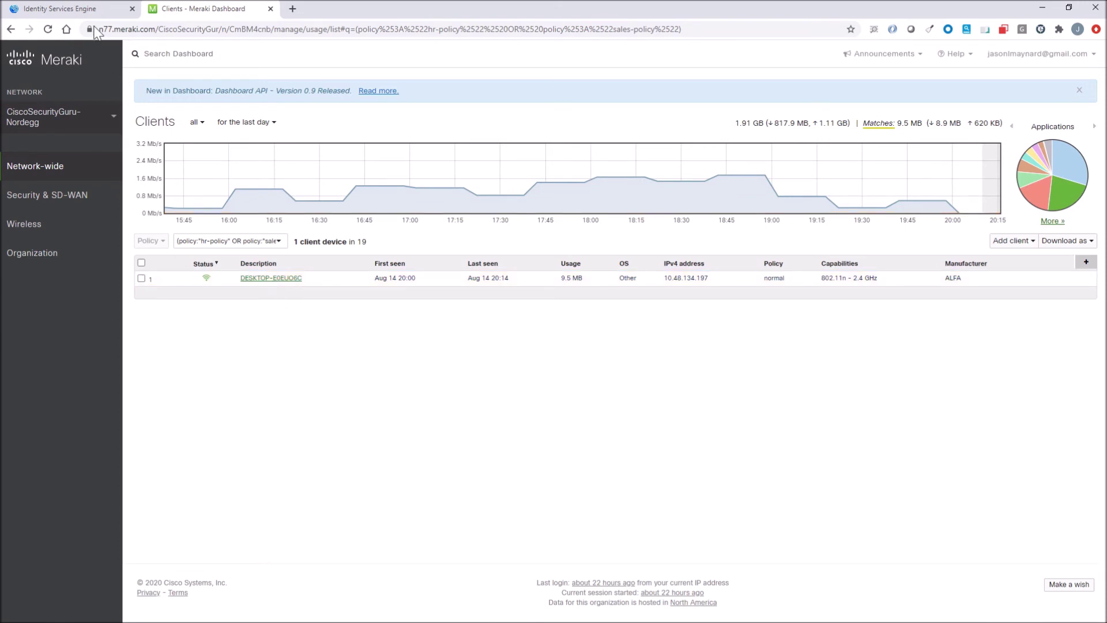
pyautogui.hotkey('ctrl', 'Tab')
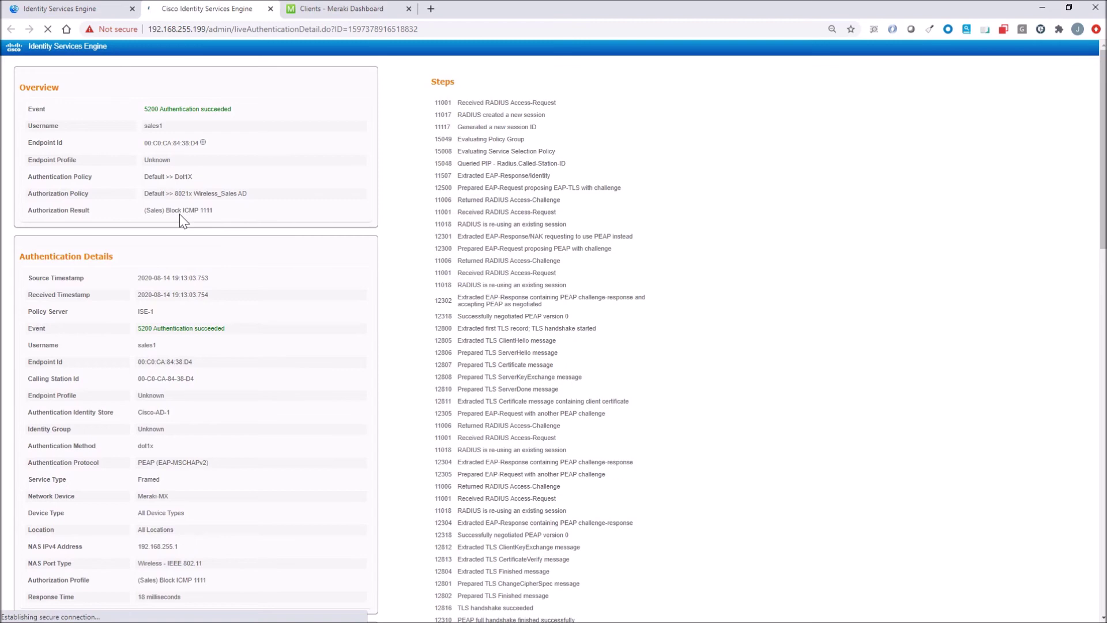
pyautogui.tripleClick(139, 209)
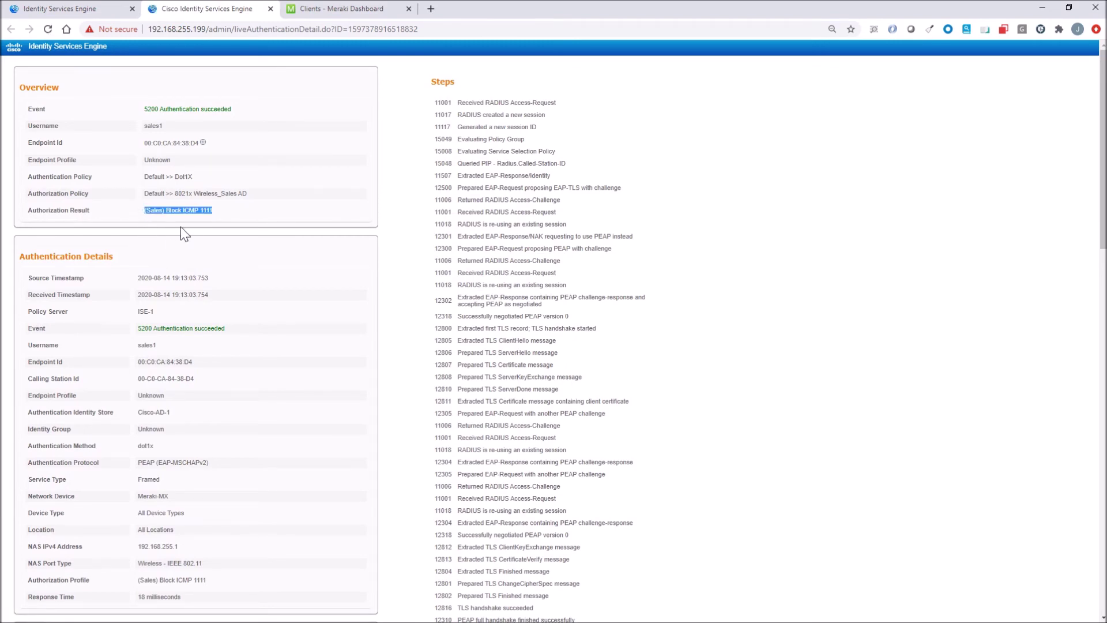
pyautogui.click(229, 277)
pyautogui.scroll(-4, 235, 306)
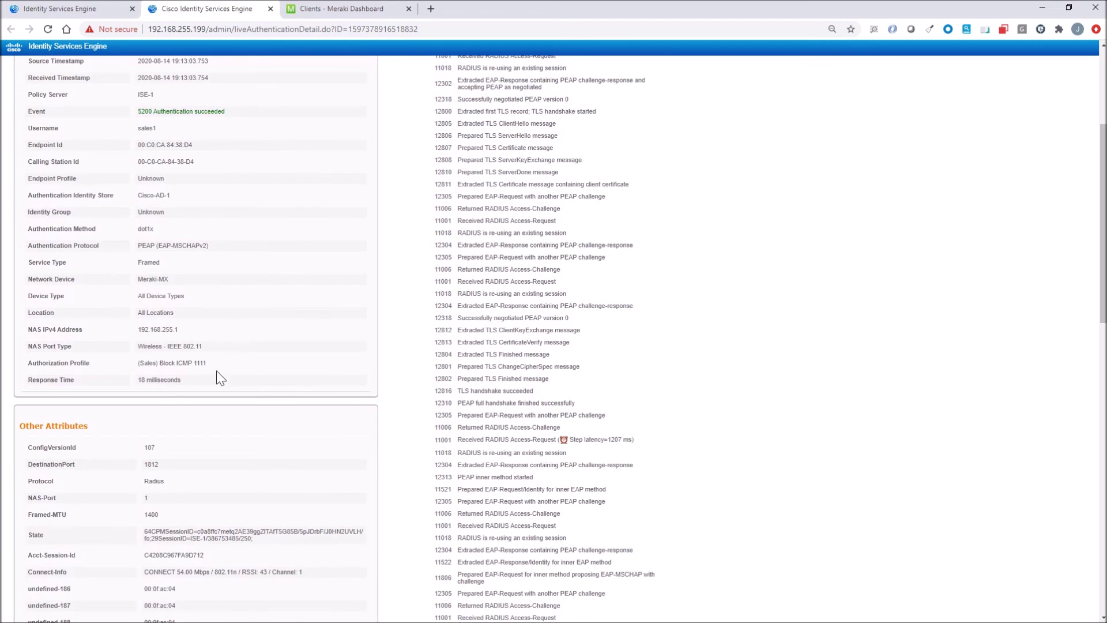
pyautogui.scroll(-6, 192, 373)
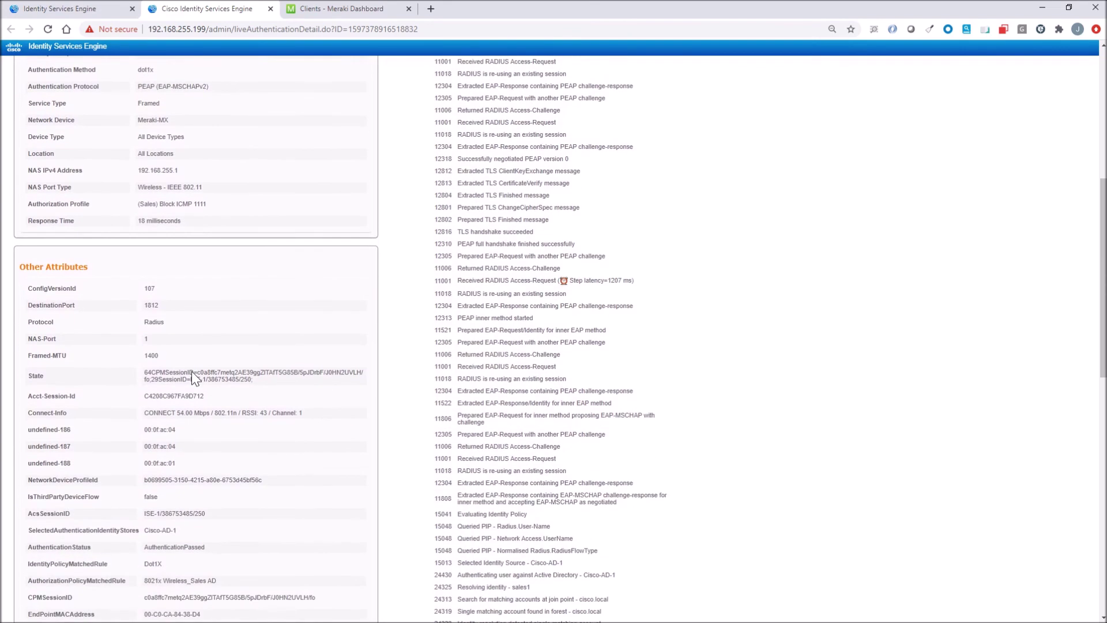
pyautogui.scroll(-4, 192, 373)
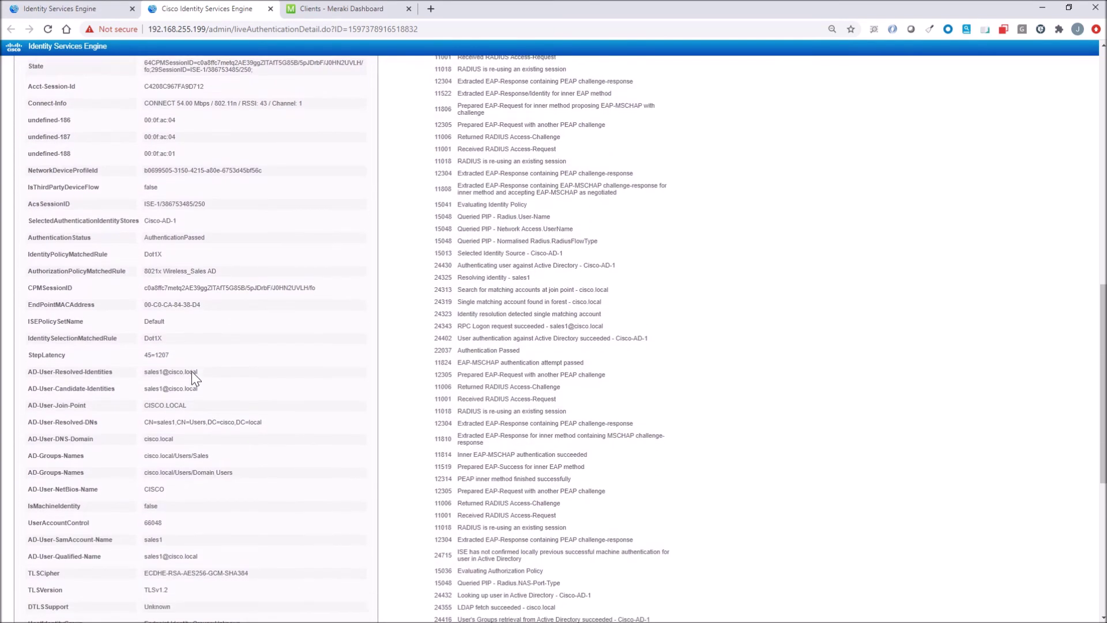
pyautogui.scroll(-5, 192, 372)
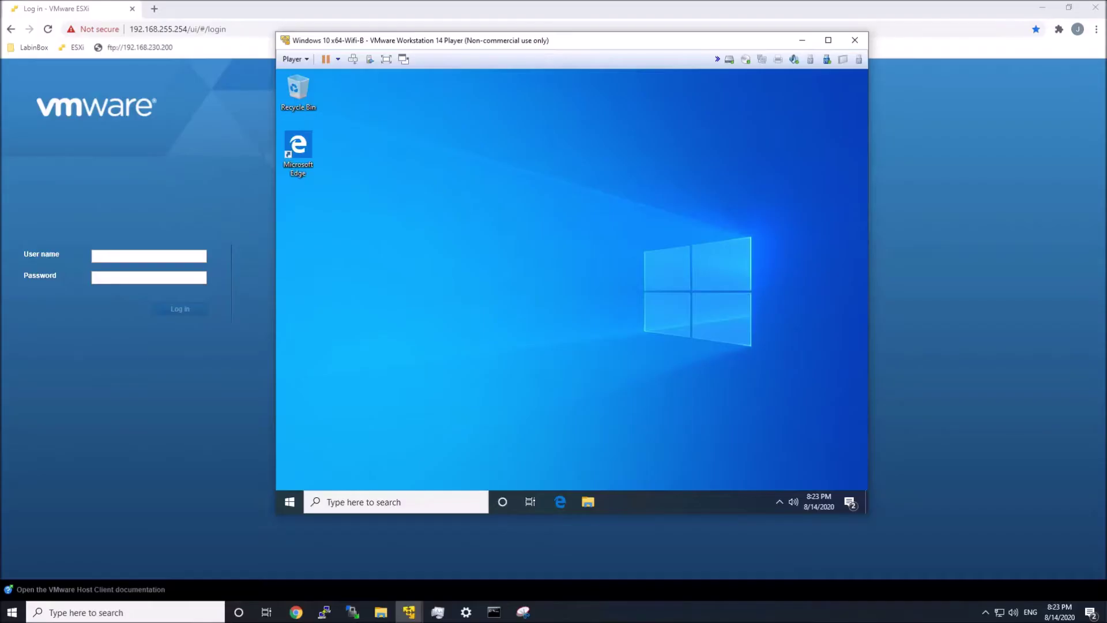
# Step: Connect the VM to 802.1x as the HR user, entering its password and accepting the certificate
pyautogui.click(780, 502)
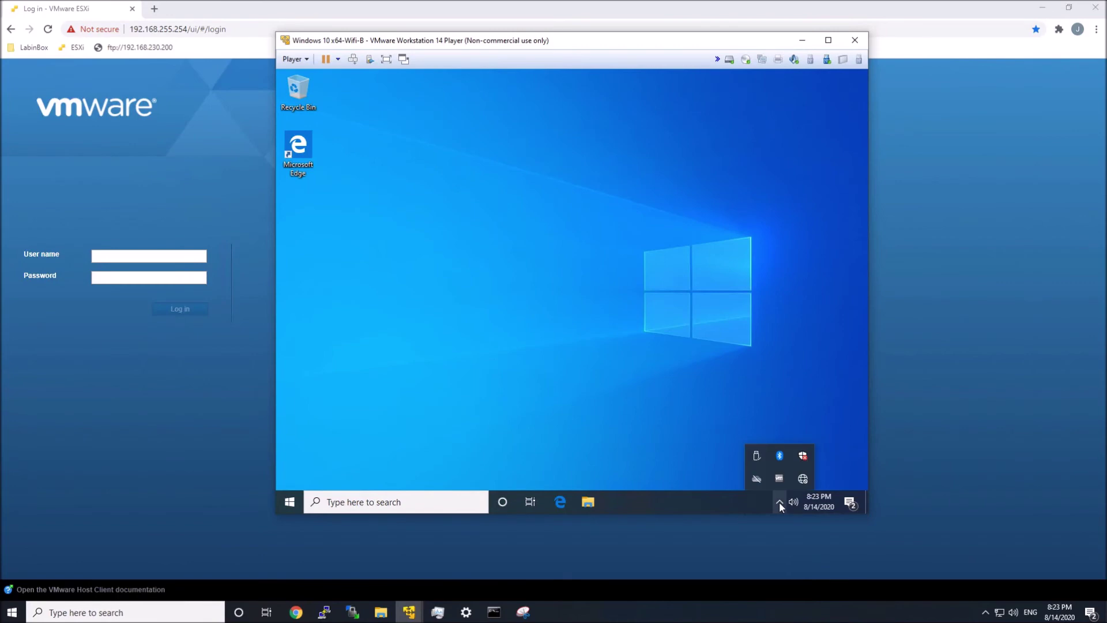
pyautogui.click(805, 478)
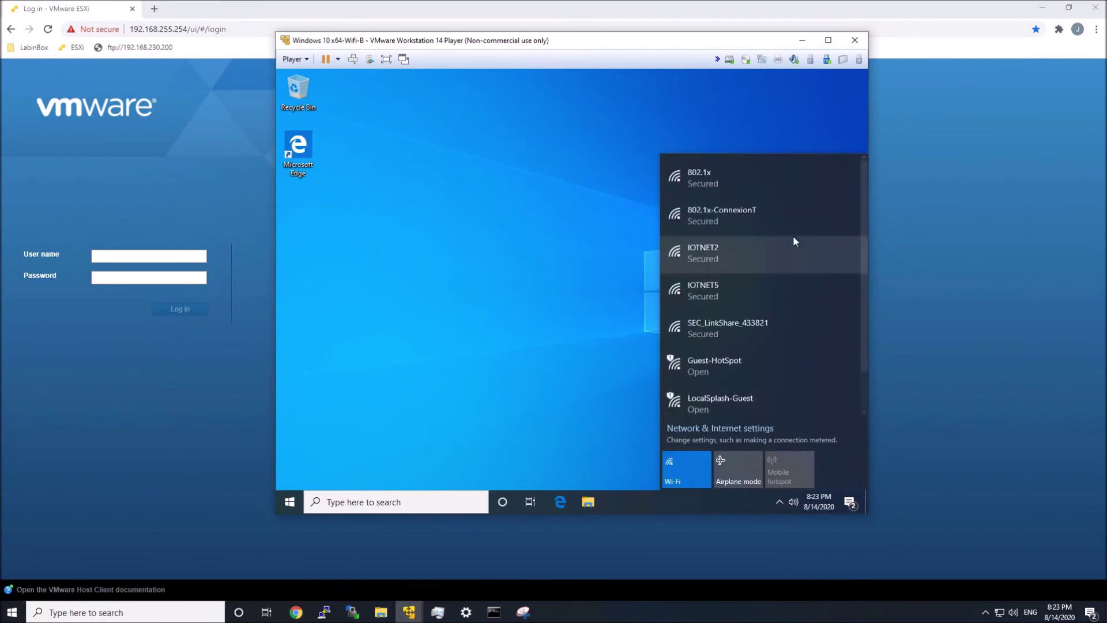
pyautogui.click(731, 176)
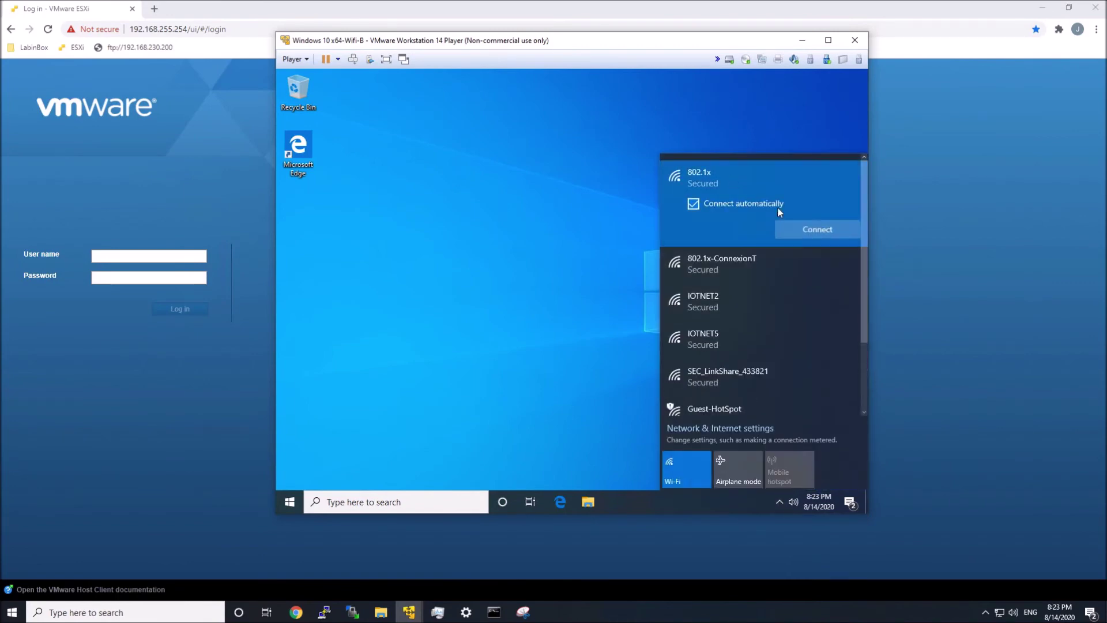
pyautogui.click(809, 228)
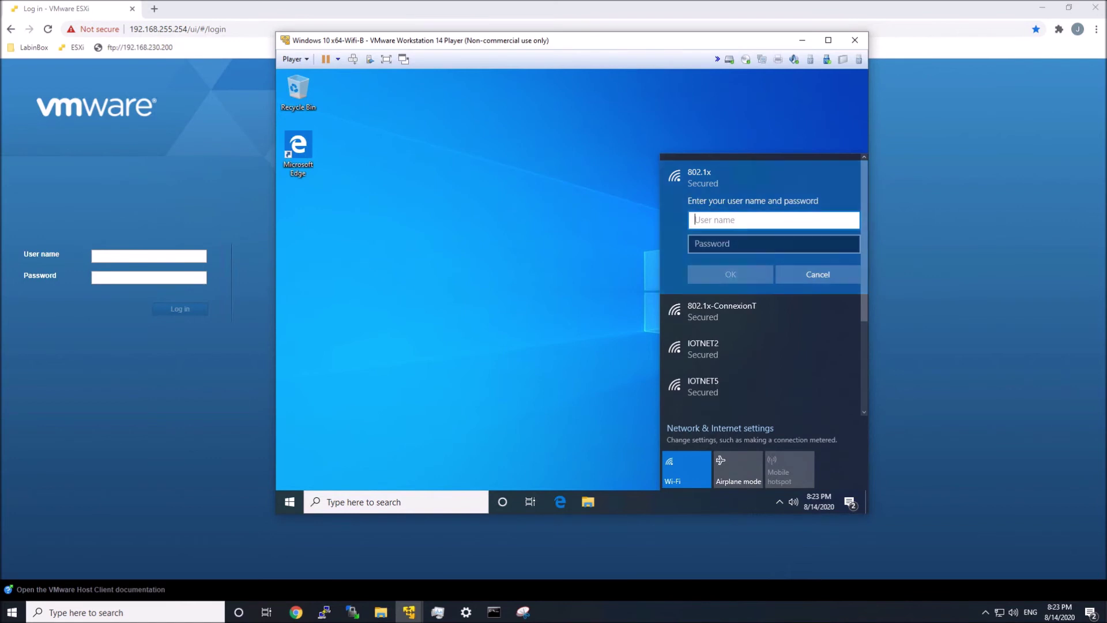
pyautogui.write('hr1')
pyautogui.press('Tab')
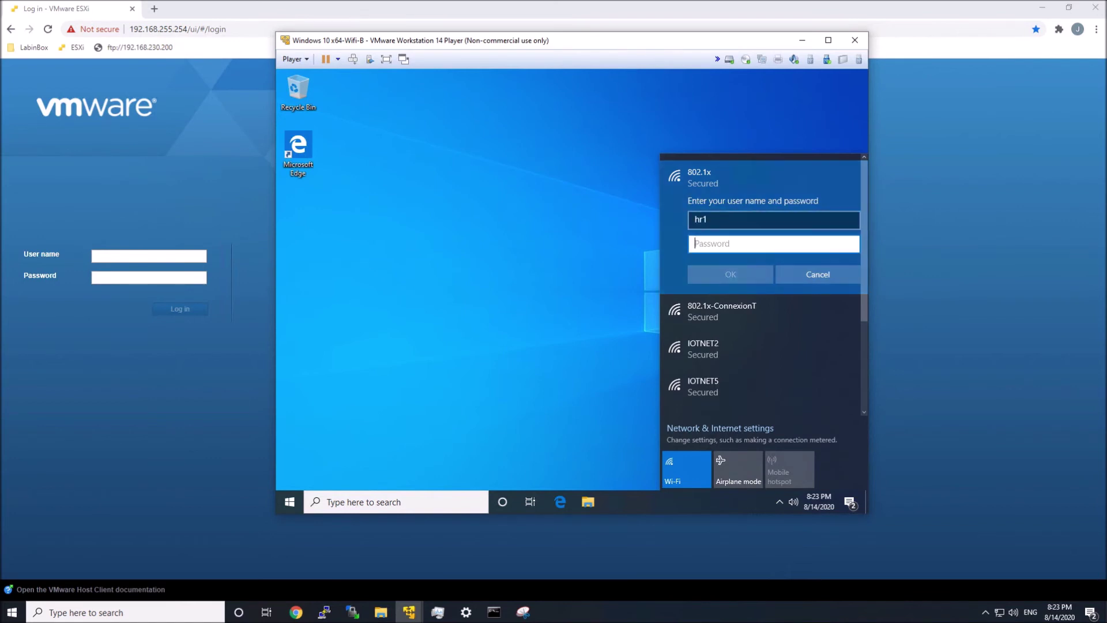
pyautogui.write('Password1!')
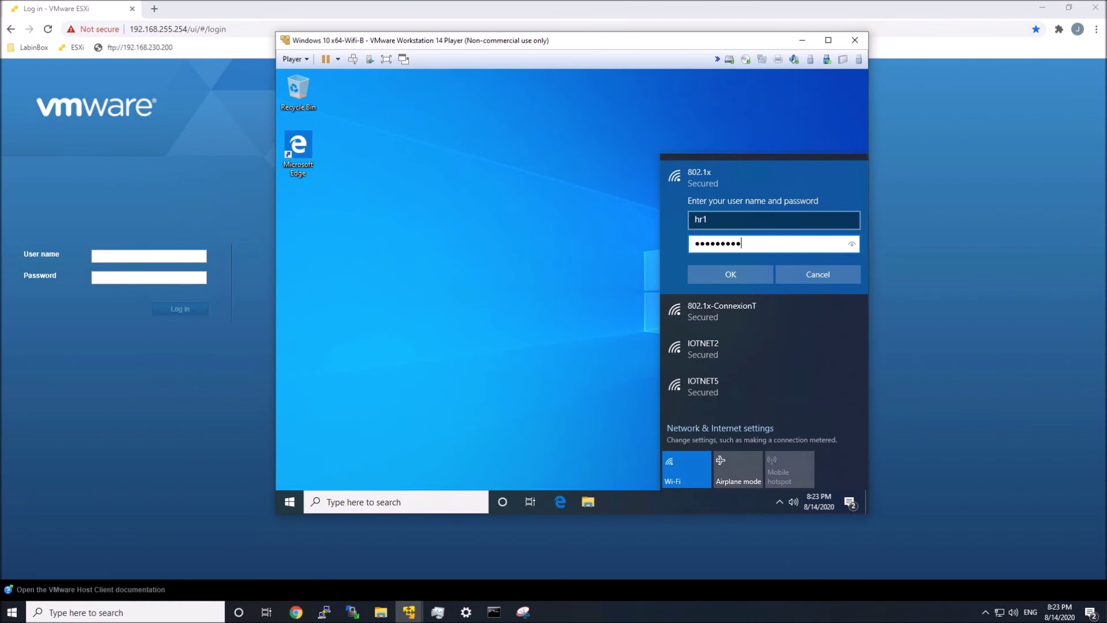
pyautogui.press('Return')
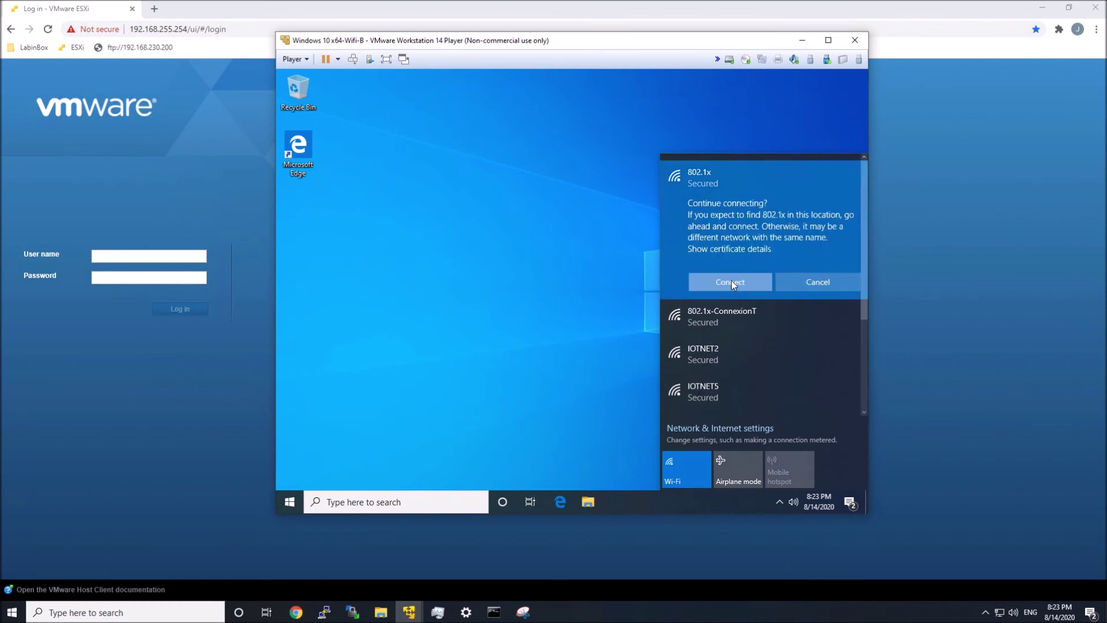
pyautogui.click(731, 282)
# Step: Close the network panel and search the VM for 'cmd'
pyautogui.click(460, 435)
pyautogui.click(360, 503)
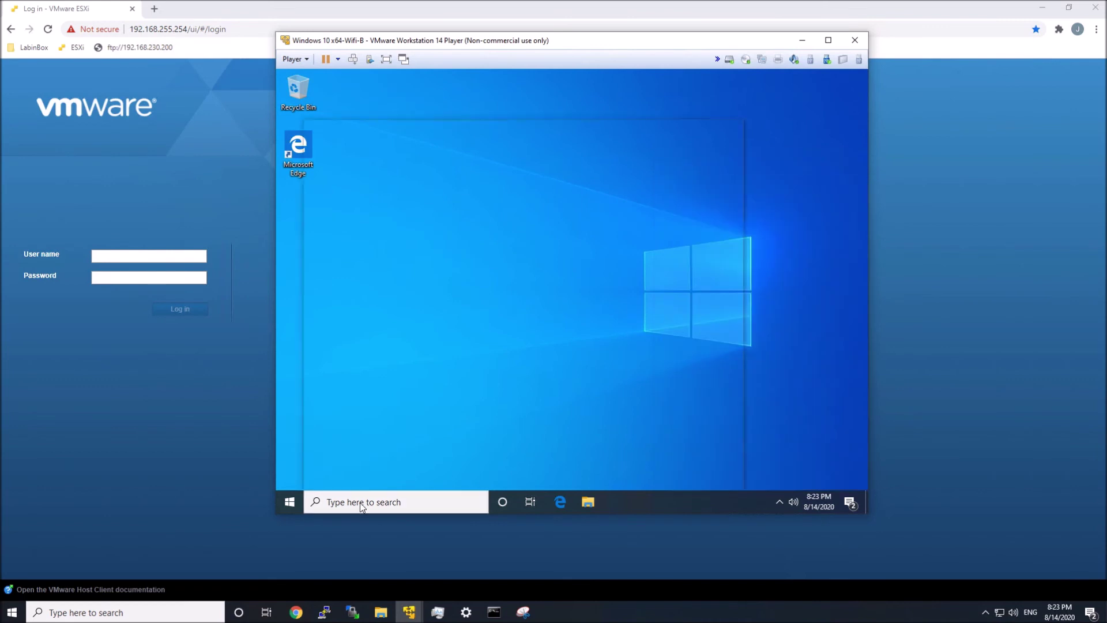
pyautogui.write('cmd')
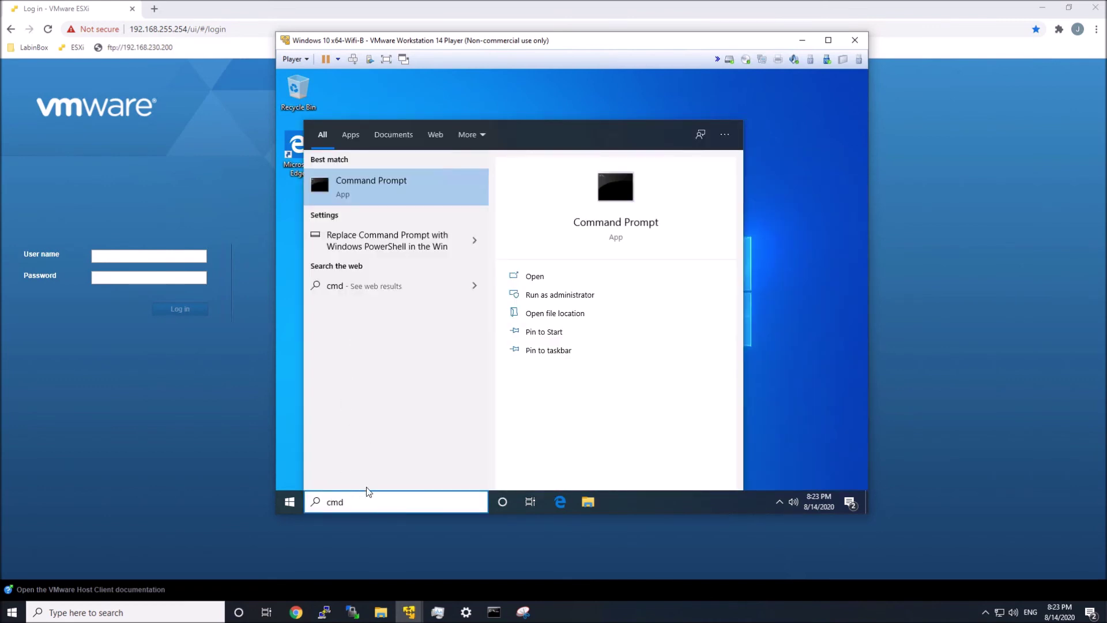
# Step: Launch Command Prompt, check Wi-Fi status, then ping 8.8.8.8 (unreachable) and 1.1.1.1 (replies)
pyautogui.press('Return')
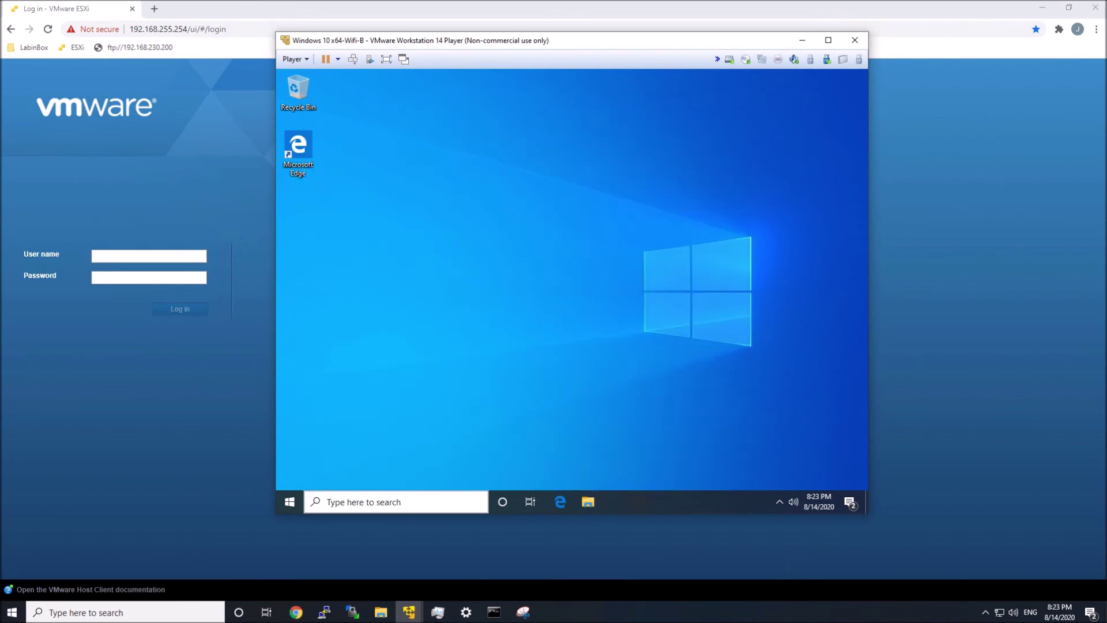
pyautogui.click(780, 503)
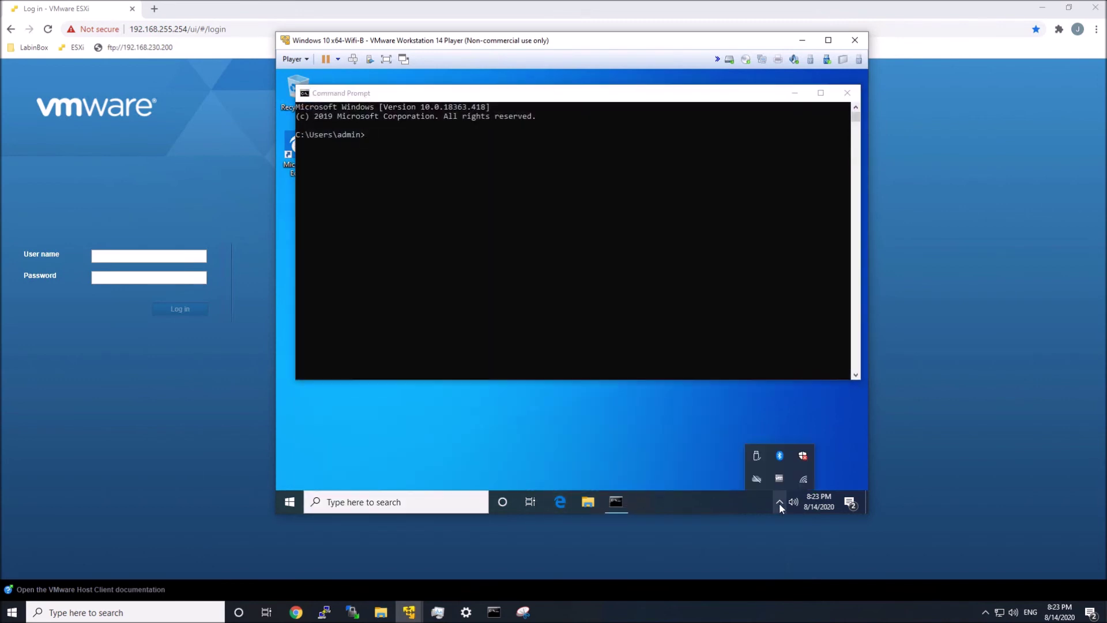
pyautogui.click(802, 476)
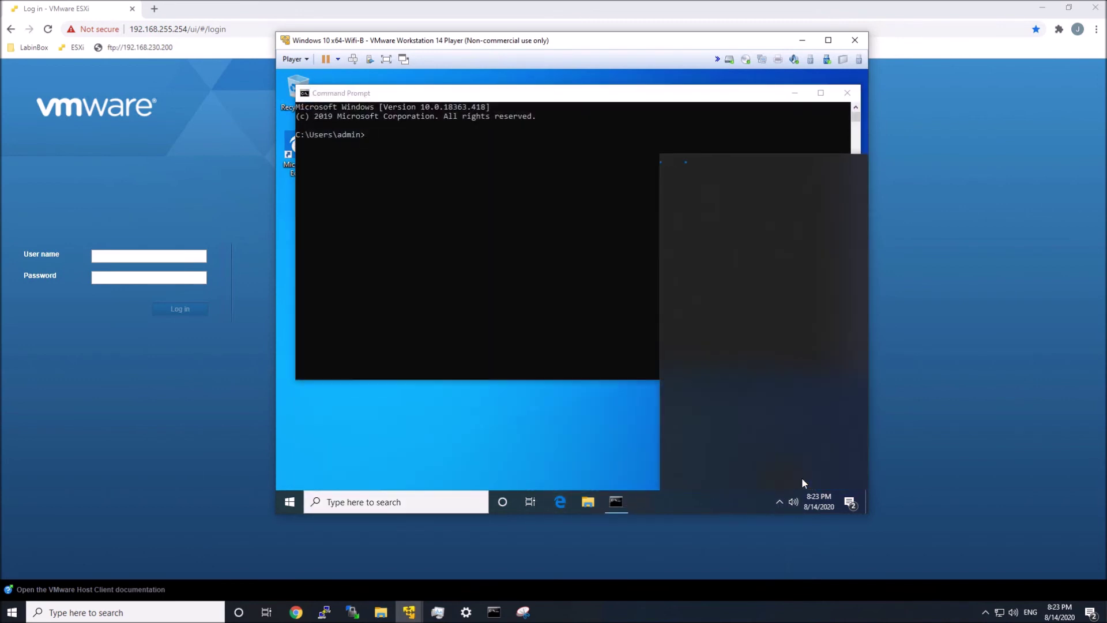
pyautogui.click(526, 210)
pyautogui.write('ping')
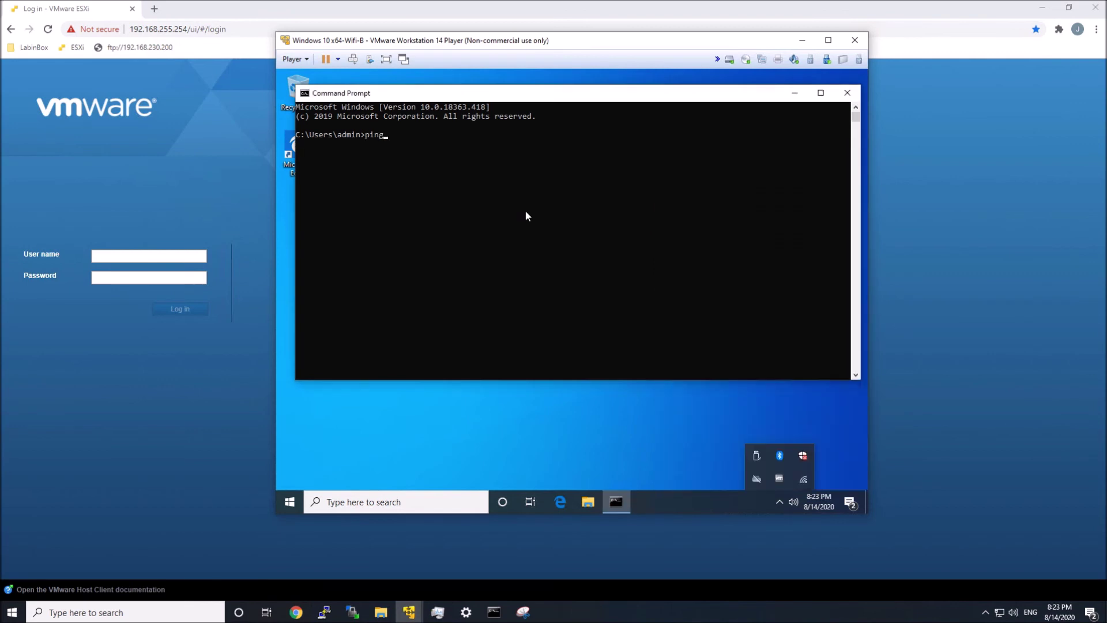
pyautogui.write(' 8.8.8.8')
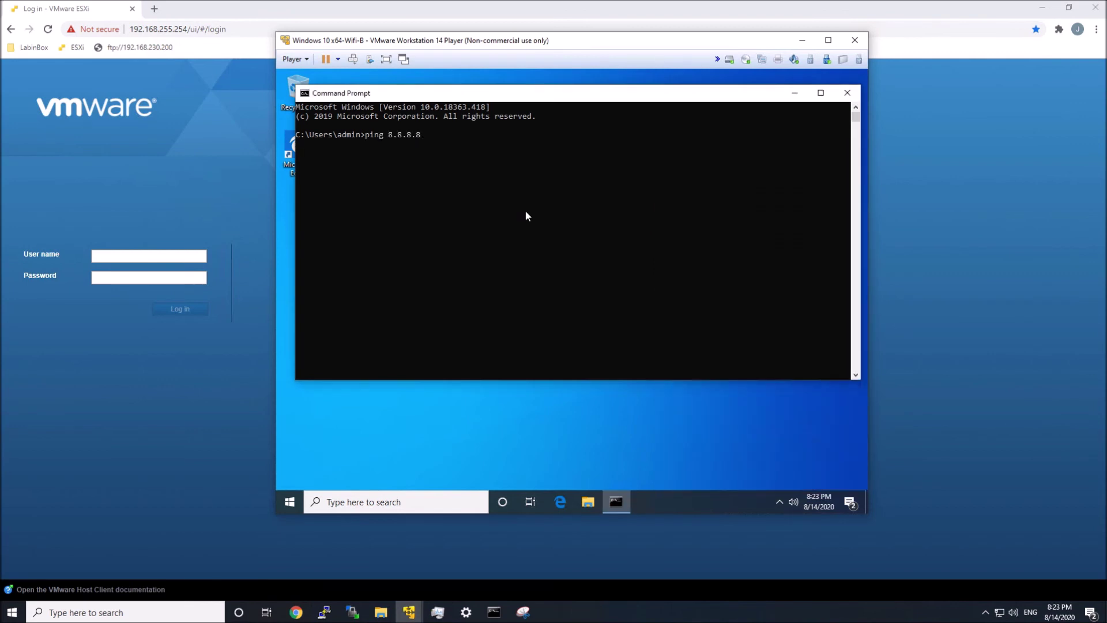
pyautogui.press('Return')
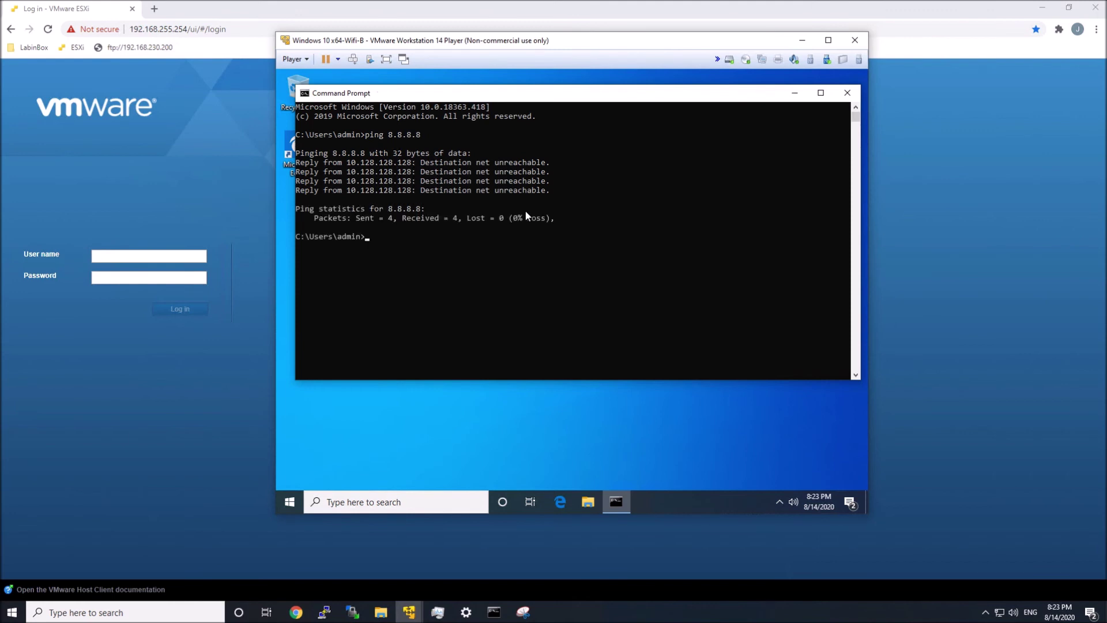
pyautogui.write('ping 1.1.1.1')
pyautogui.press('Return')
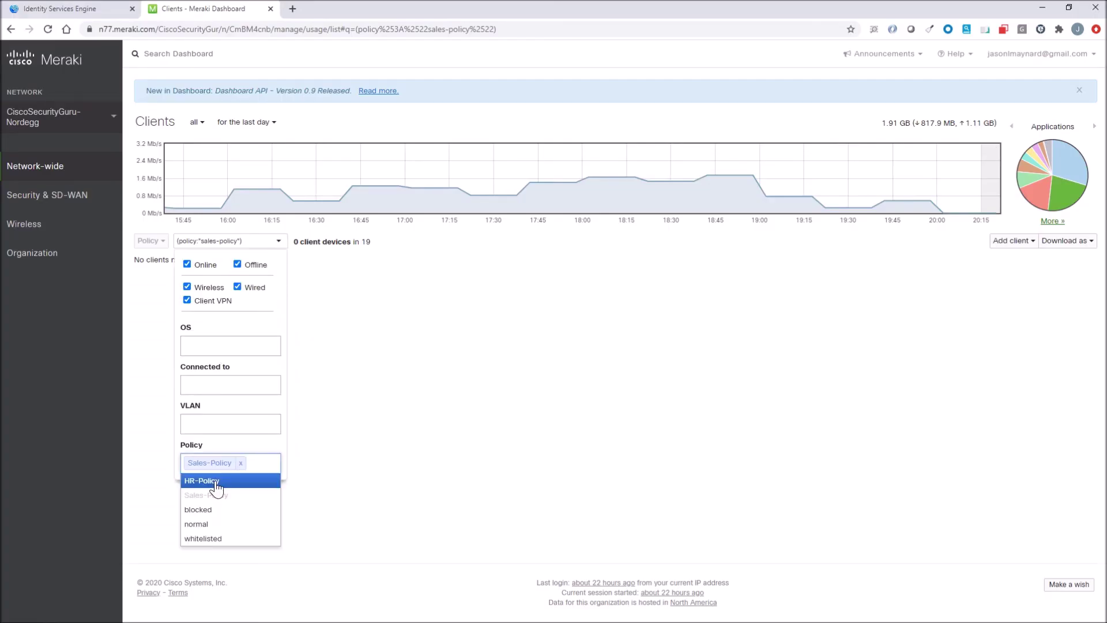
# Step: Set the Meraki Clients Policy filter to HR-Policy only, then switch to the ISE live logs
pyautogui.click(207, 481)
pyautogui.click(241, 463)
pyautogui.click(375, 464)
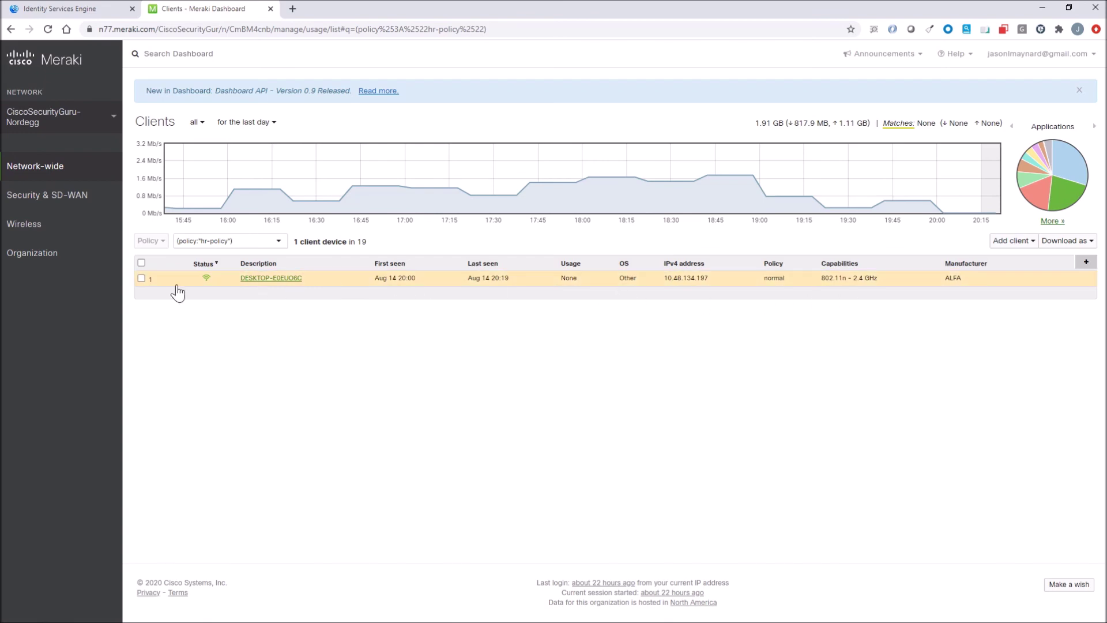
pyautogui.click(81, 8)
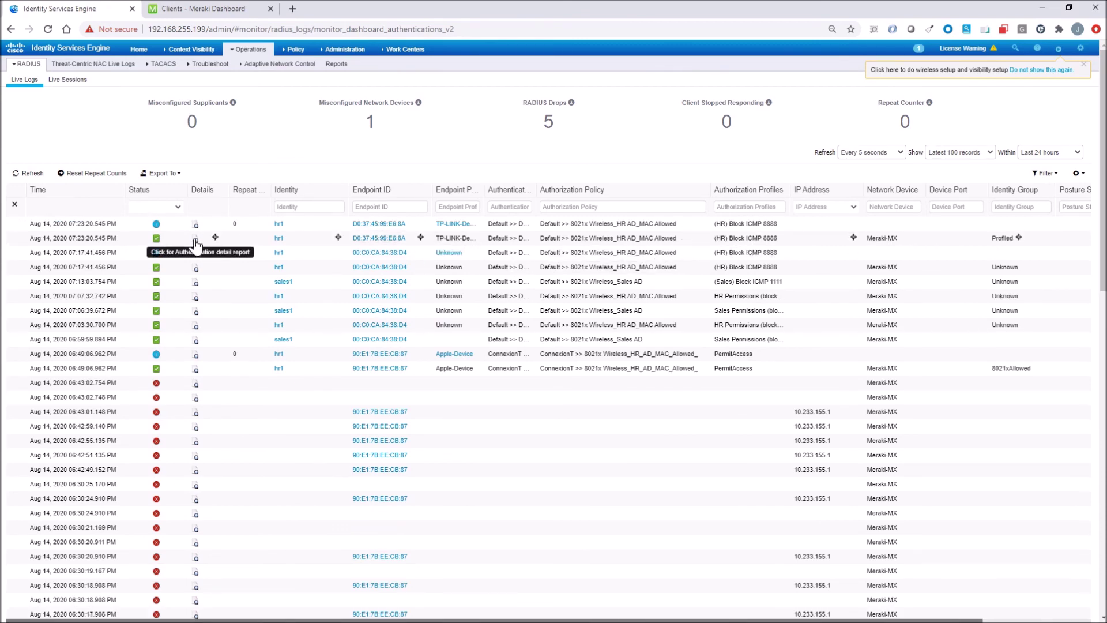
# Step: Inspect the newest hr1 authentication report: (HR) Block ICMP 8888 profile, Airespace-ACL-Name HR-Policy
pyautogui.click(195, 239)
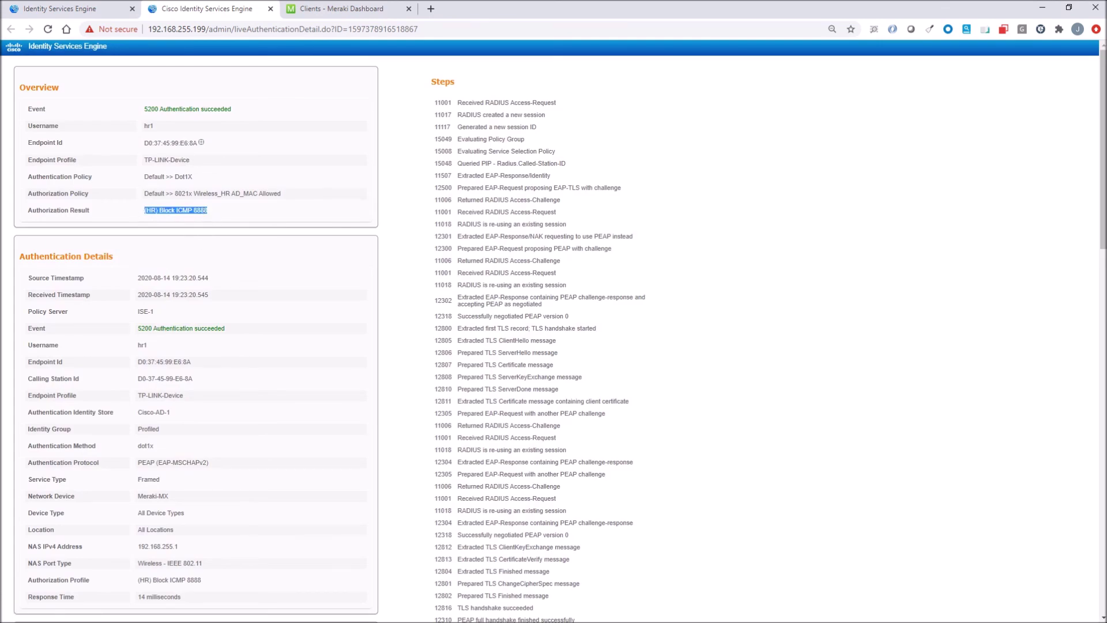
pyautogui.scroll(-1, 223, 309)
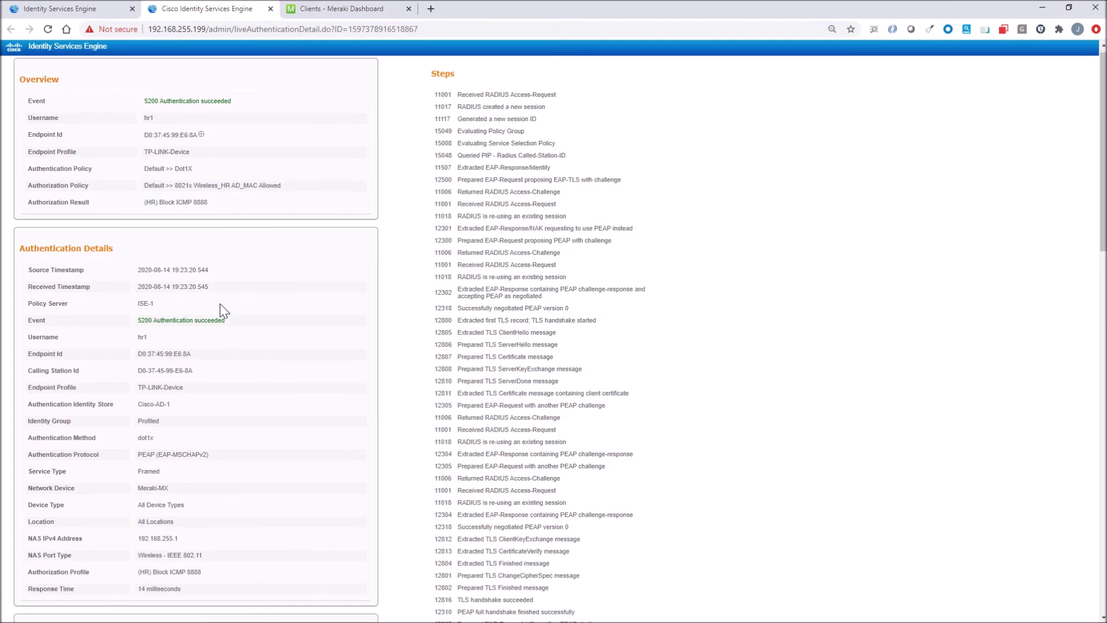
pyautogui.scroll(-2, 219, 303)
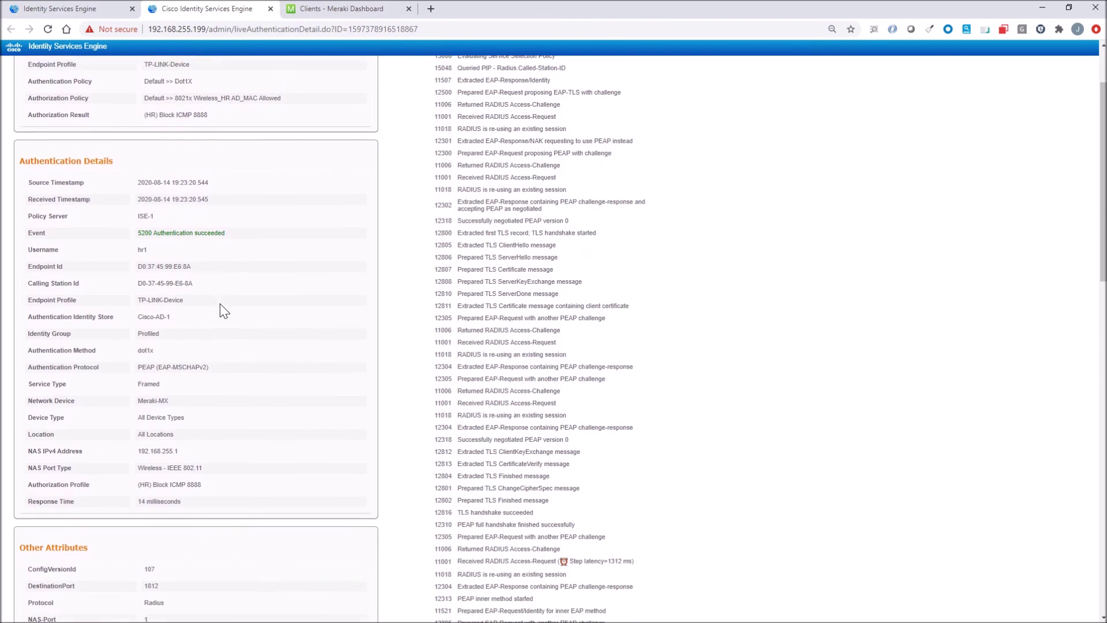
pyautogui.scroll(-3, 220, 303)
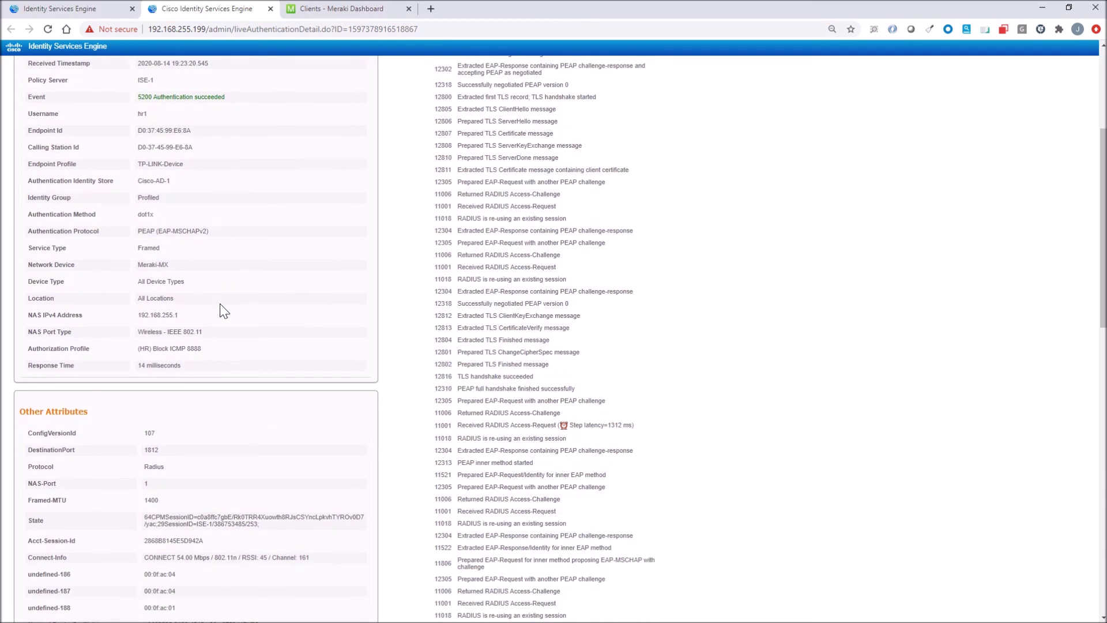
pyautogui.scroll(-10, 220, 304)
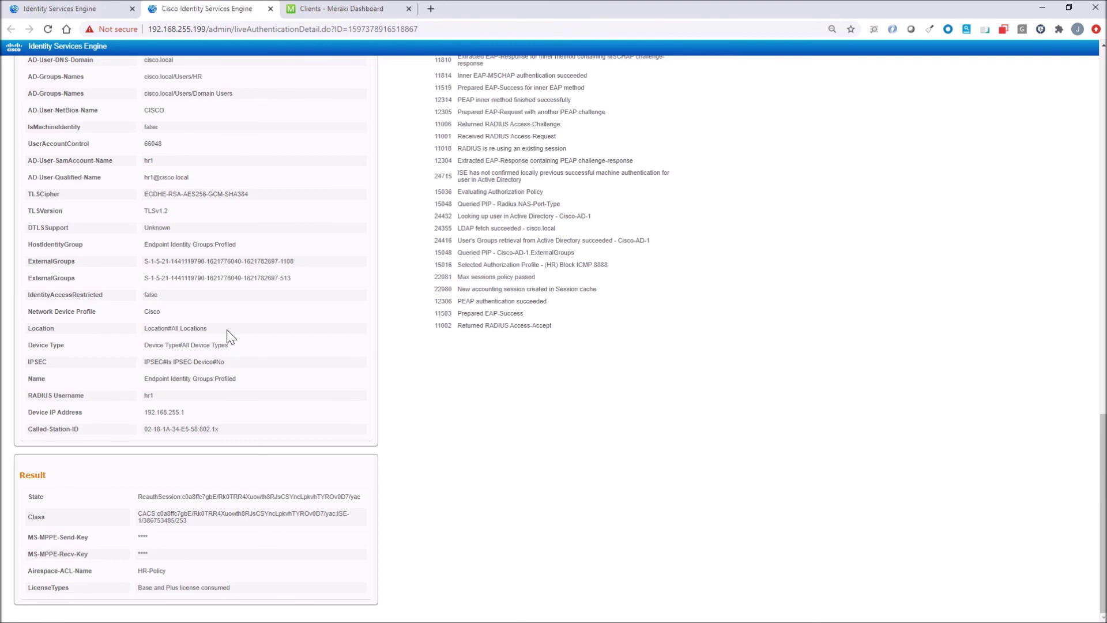
# Step: Leave the ISE report and view Meraki's Network-wide group policies: HR-Policy 2 clients, Sales-Policy 0
pyautogui.click(270, 9)
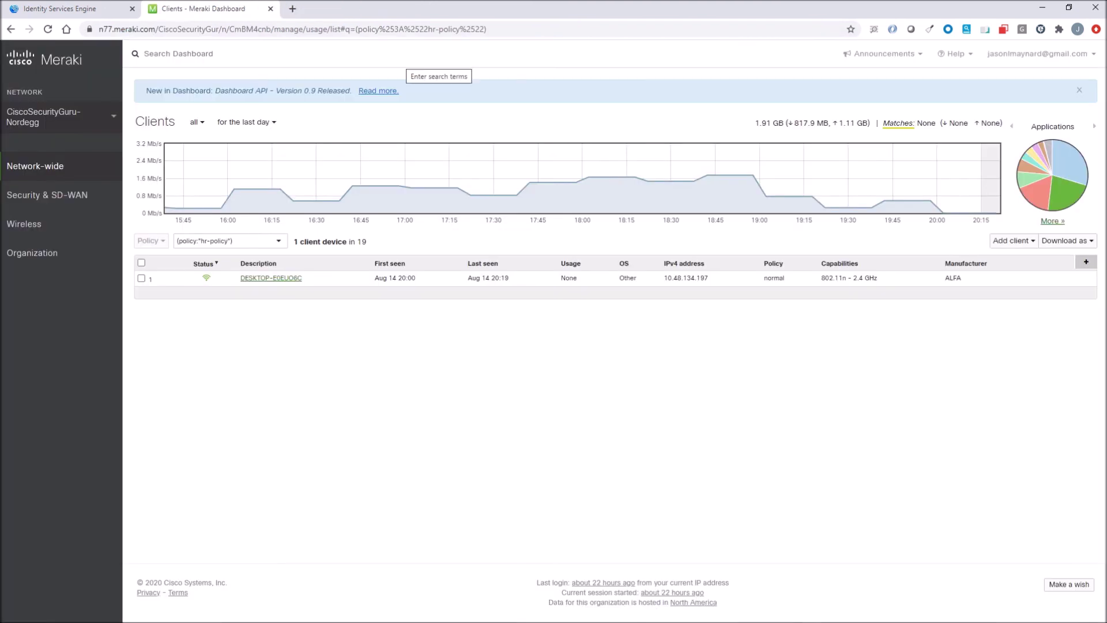
pyautogui.moveTo(58, 166)
pyautogui.click(269, 240)
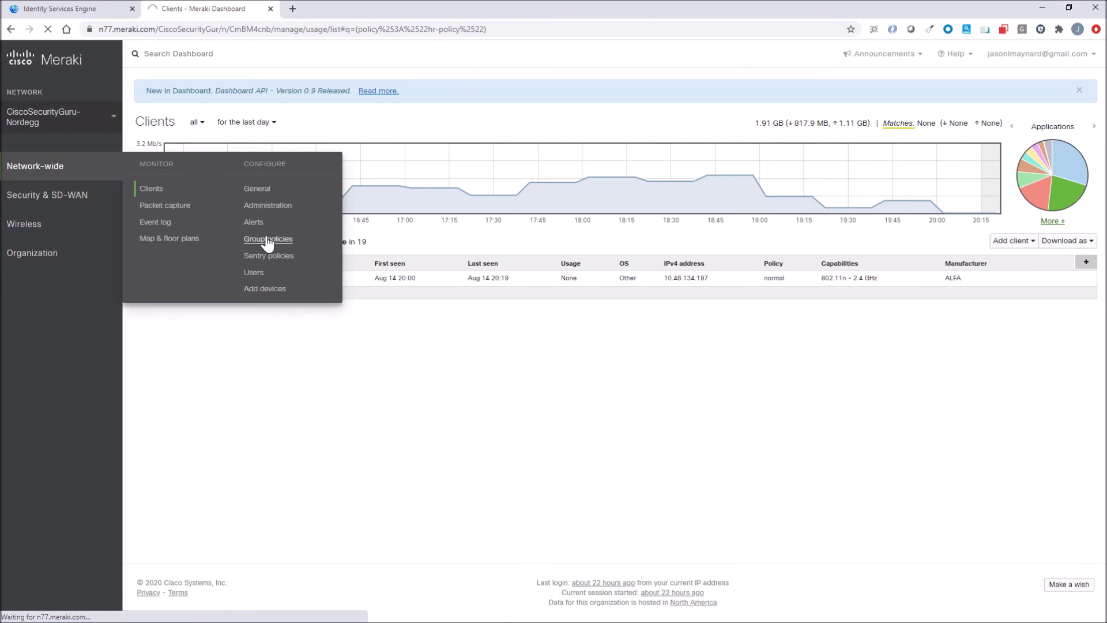